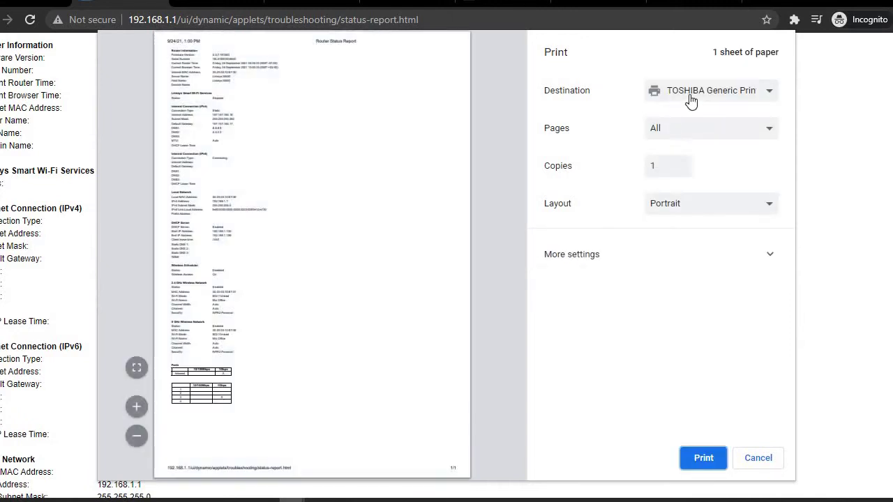
Step: Save the router status report as a PDF named Router Status Report on the Desktop, and close the report and Troubleshooting page
{"action": "left_click", "coordinate": [688, 92]}
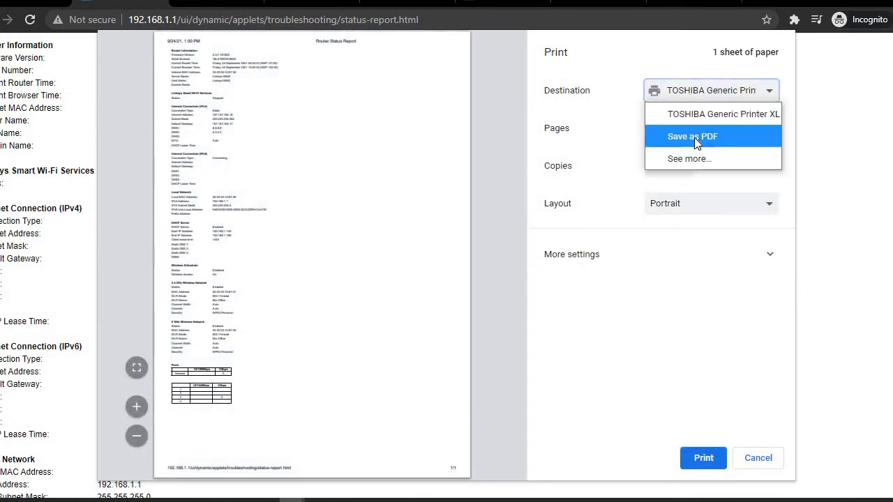
{"action": "left_click", "coordinate": [694, 137]}
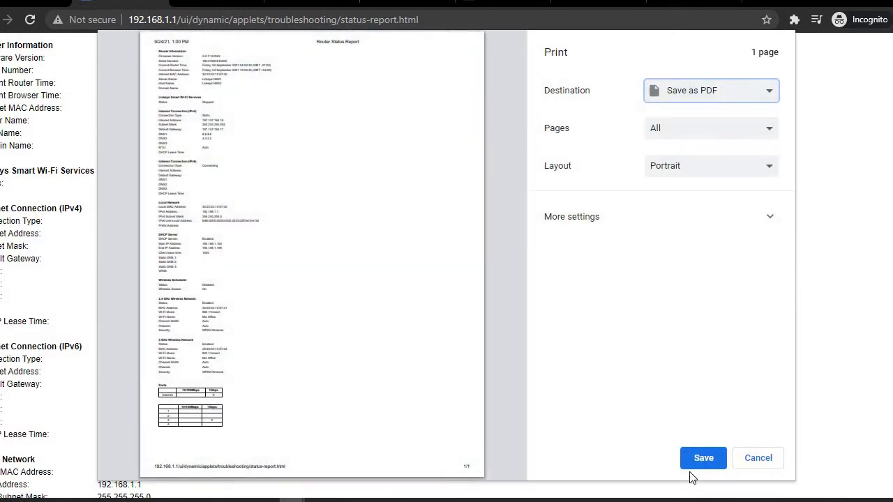
{"action": "left_click", "coordinate": [699, 460]}
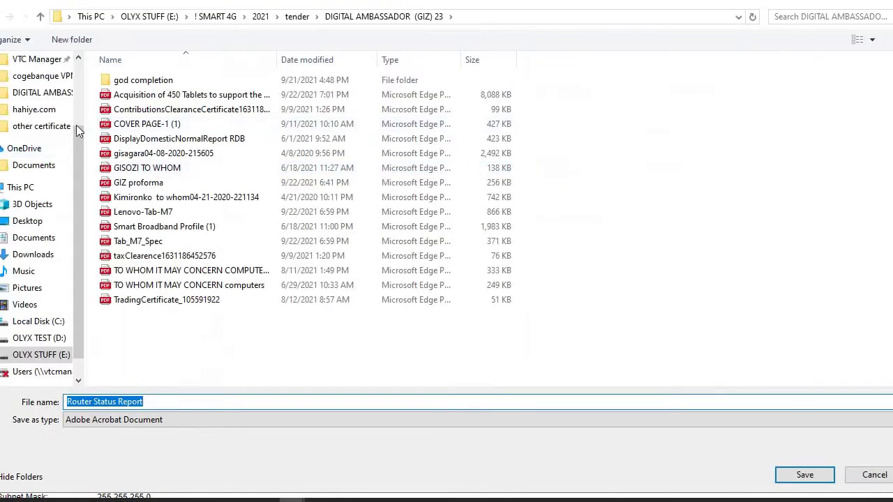
{"action": "left_click", "coordinate": [31, 221]}
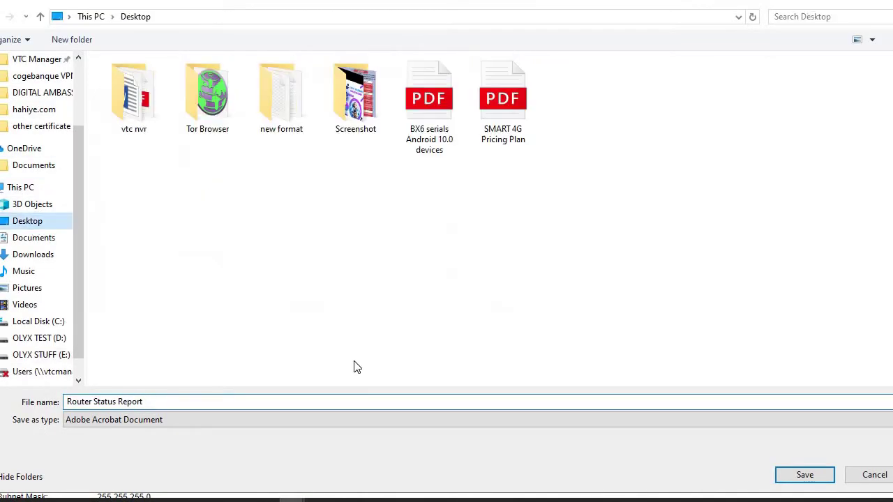
{"action": "left_click", "coordinate": [802, 475]}
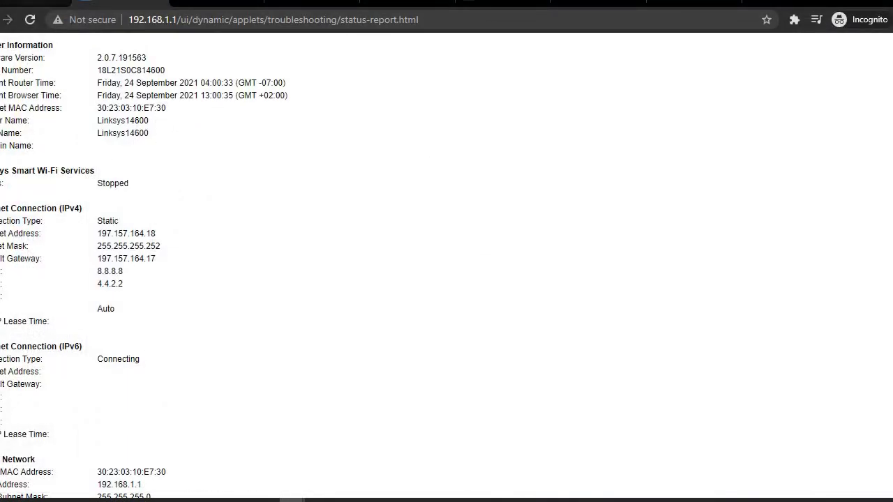
{"action": "key", "text": "ctrl+w"}
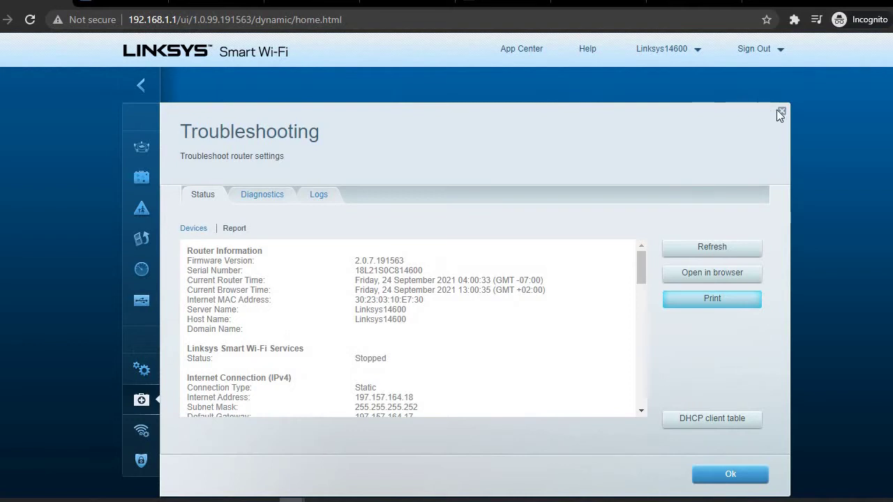
{"action": "left_click", "coordinate": [780, 112]}
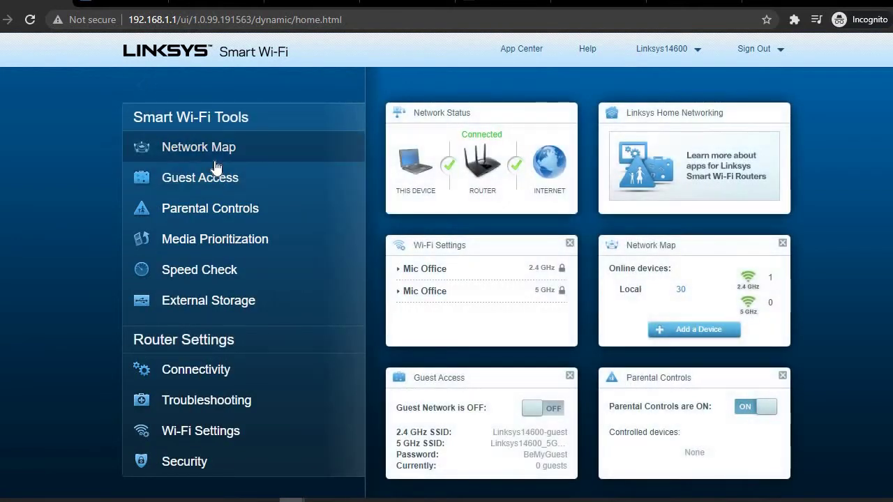
Step: Open the Network Map and look through both pages of devices connected to the router
{"action": "left_click", "coordinate": [215, 162]}
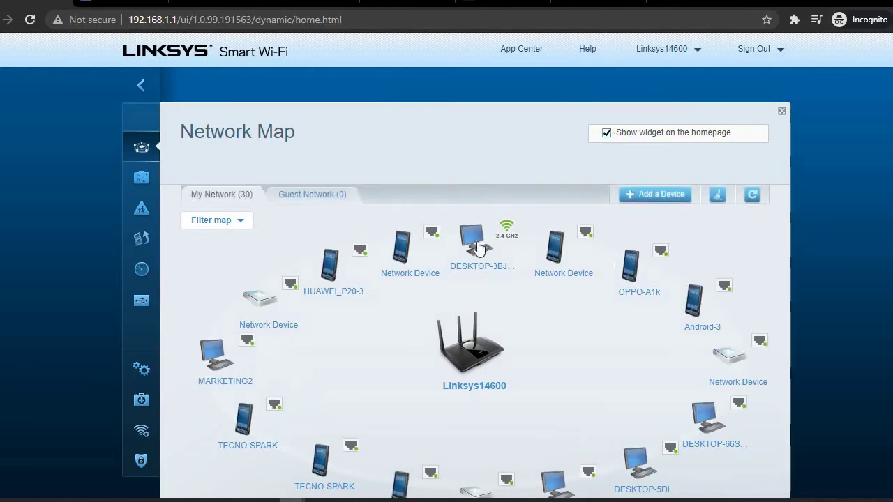
{"action": "scroll", "coordinate": [701, 252], "scroll_direction": "down", "scroll_amount": 2}
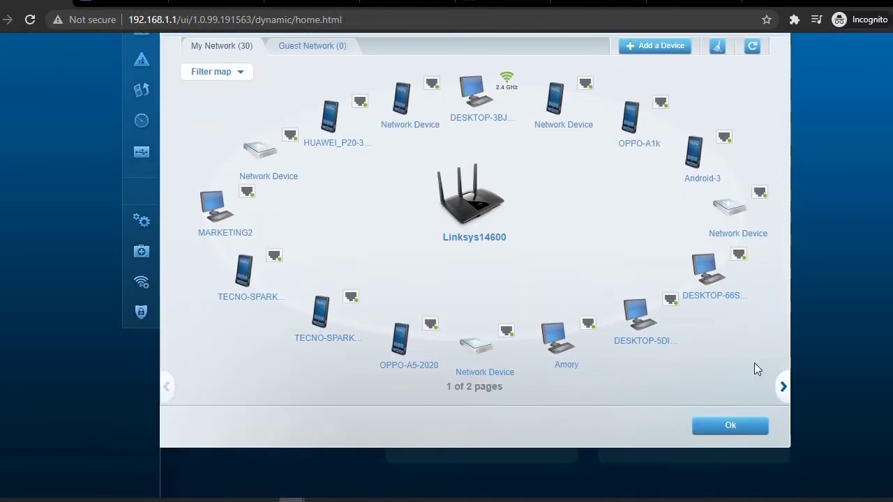
{"action": "left_click", "coordinate": [784, 388]}
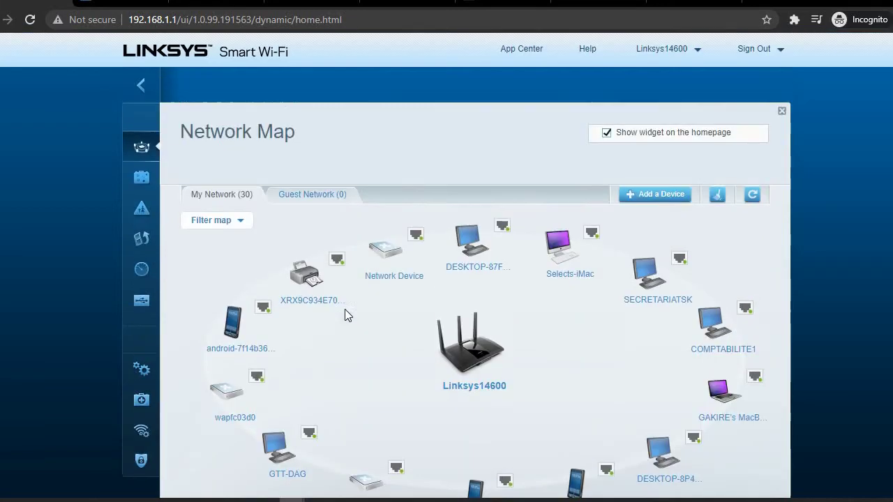
{"action": "scroll", "coordinate": [347, 313], "scroll_direction": "up", "scroll_amount": 2}
Step: Open the Guest Access settings and make the guest network names and password editable
{"action": "right_click", "coordinate": [140, 176]}
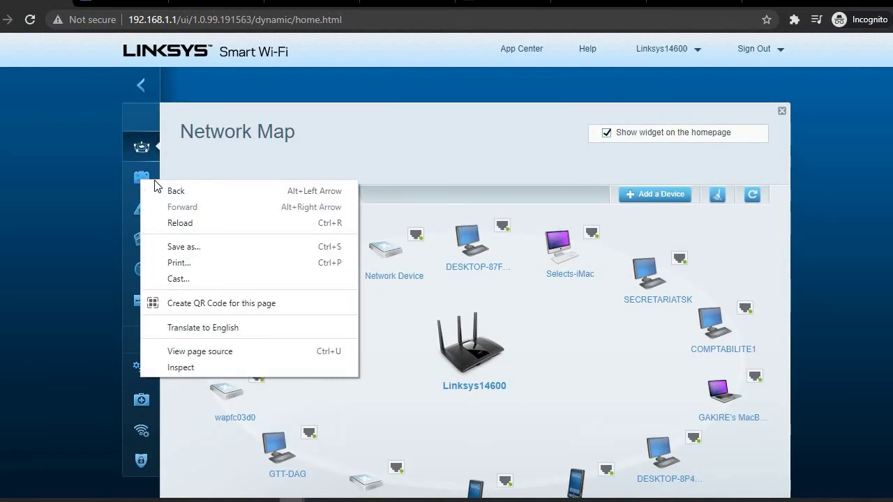
{"action": "key", "text": "Escape"}
{"action": "left_click", "coordinate": [142, 178]}
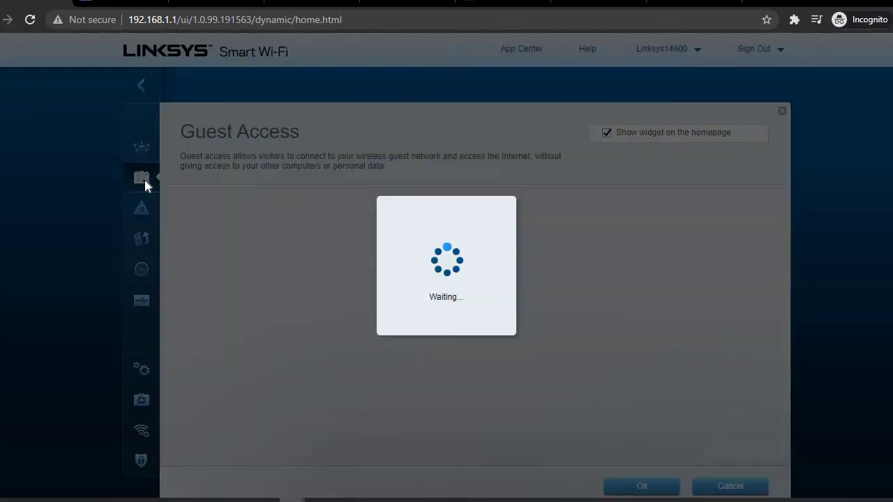
{"action": "scroll", "coordinate": [464, 265], "scroll_direction": "down", "scroll_amount": 2}
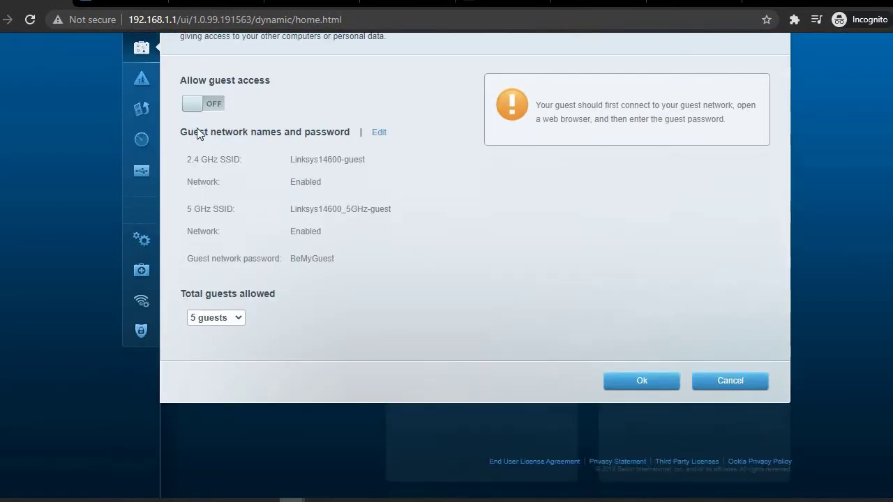
{"action": "left_click", "coordinate": [377, 133]}
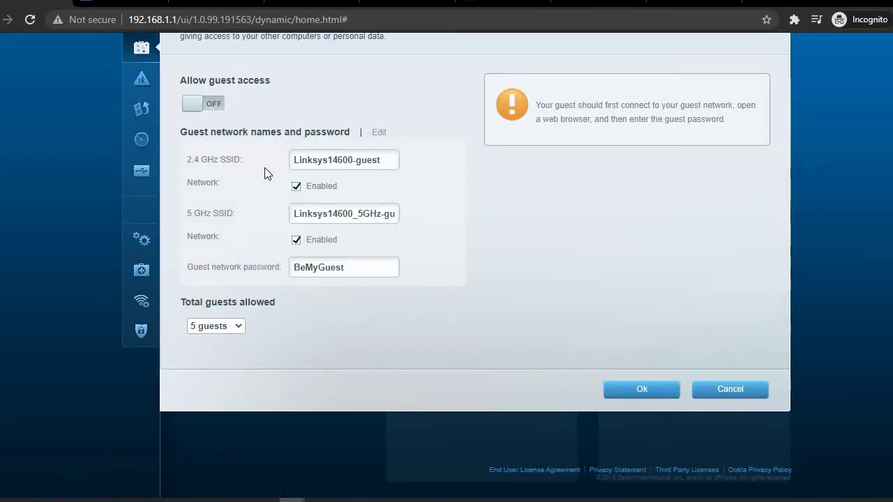
{"action": "key", "text": "Tab"}
Step: Open Parental Controls, browse the devices available for internet restriction, and switch parental controls off
{"action": "left_click", "coordinate": [142, 82]}
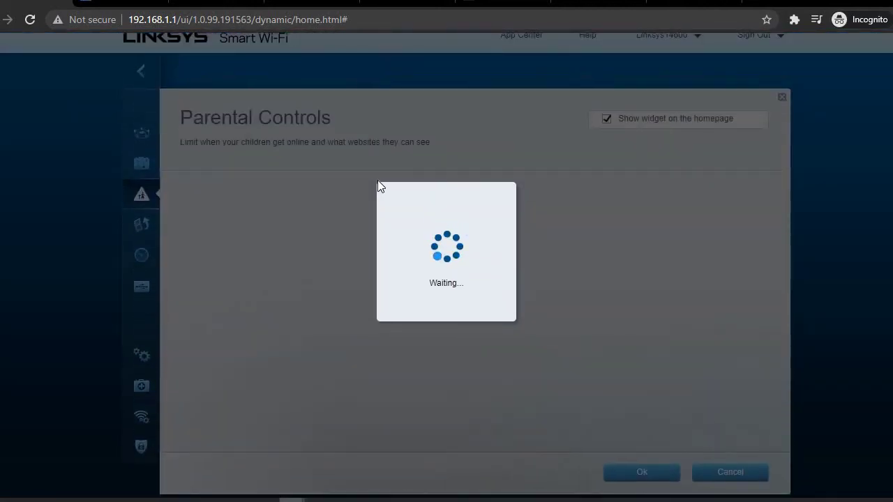
{"action": "scroll", "coordinate": [462, 282], "scroll_direction": "down", "scroll_amount": 2}
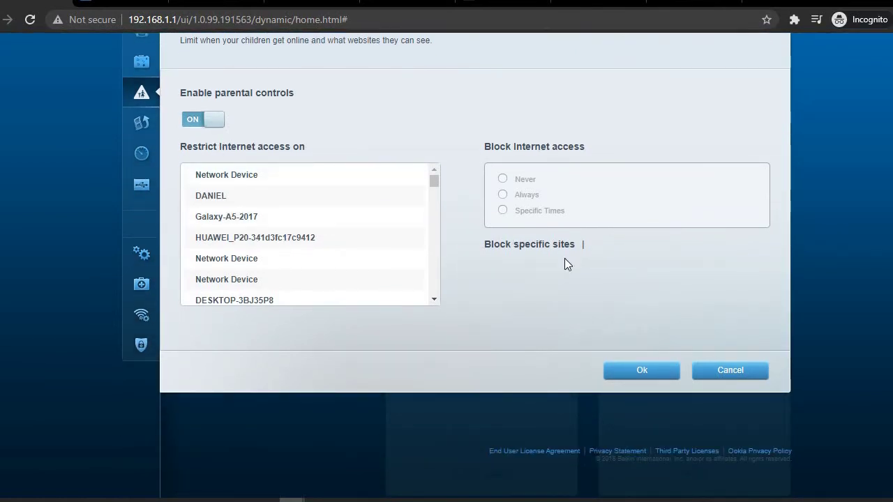
{"action": "left_click", "coordinate": [220, 182]}
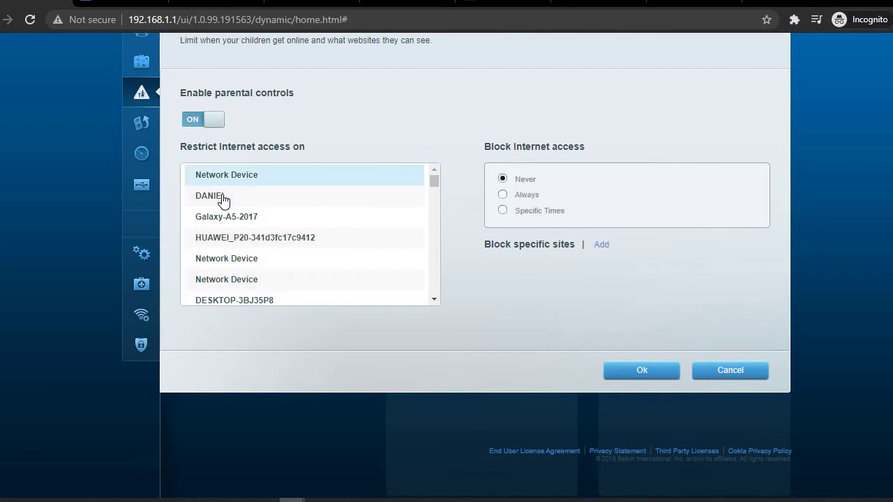
{"action": "left_click", "coordinate": [222, 198]}
{"action": "left_click", "coordinate": [223, 237]}
{"action": "scroll", "coordinate": [246, 279], "scroll_direction": "down", "scroll_amount": 1}
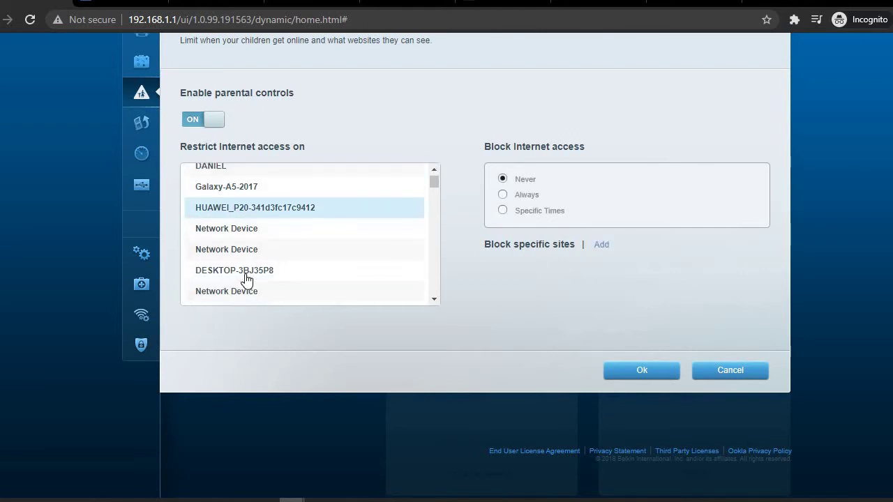
{"action": "scroll", "coordinate": [247, 279], "scroll_direction": "down", "scroll_amount": 10}
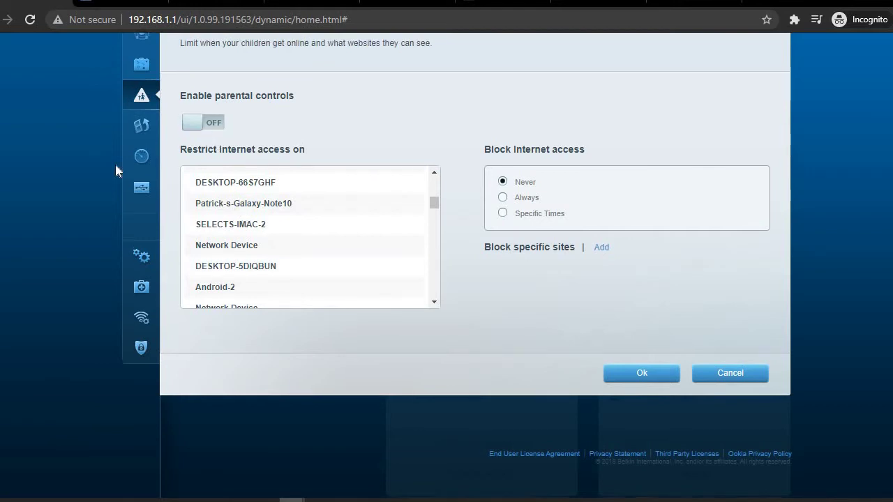
{"action": "scroll", "coordinate": [115, 164], "scroll_direction": "up", "scroll_amount": 3}
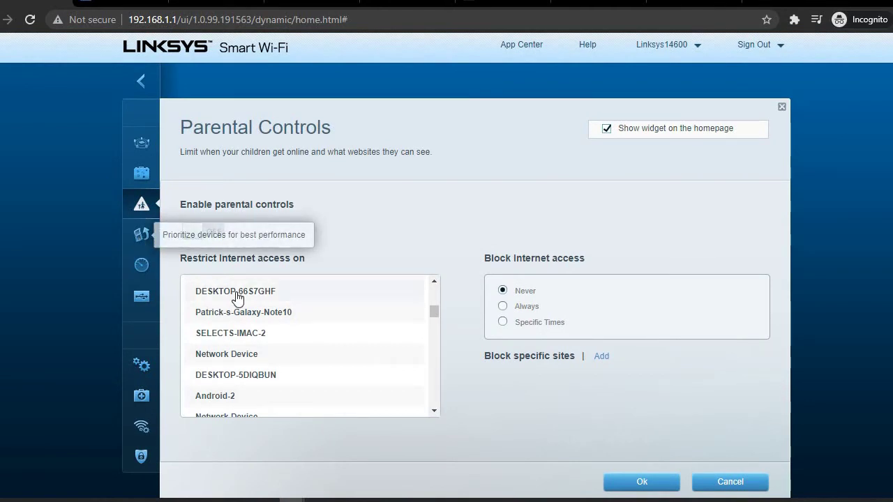
Step: Look through the Media Prioritization, Speed Check and External Storage pages
{"action": "left_click", "coordinate": [141, 236]}
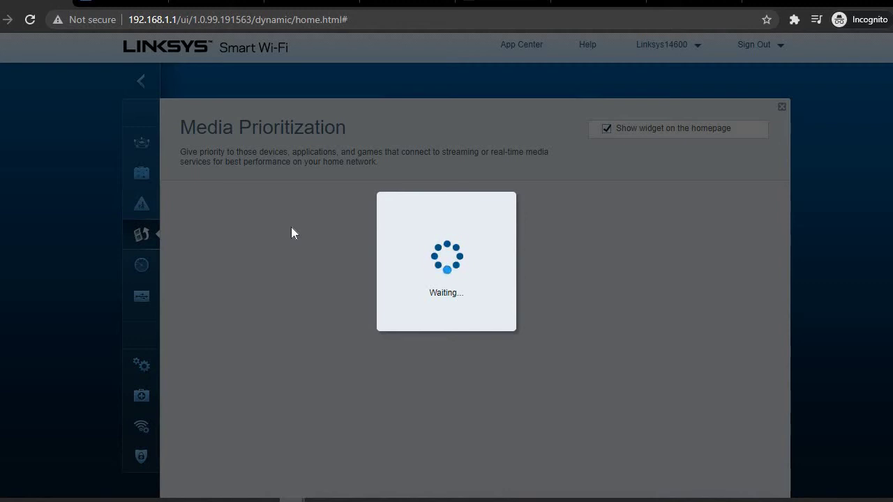
{"action": "scroll", "coordinate": [251, 203], "scroll_direction": "down", "scroll_amount": 1}
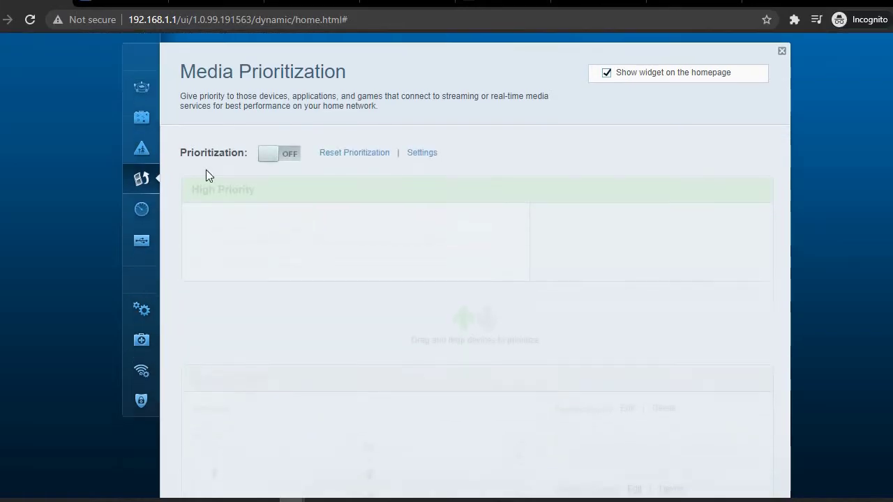
{"action": "left_click", "coordinate": [136, 216]}
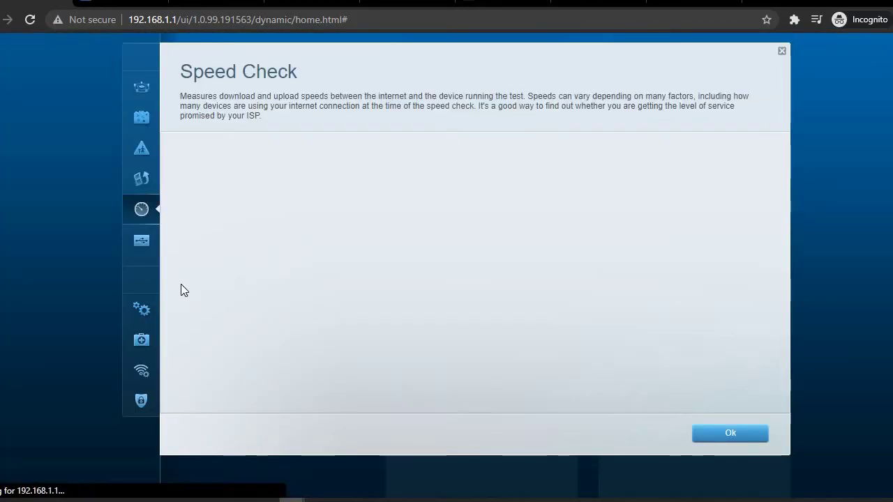
{"action": "left_click", "coordinate": [143, 240]}
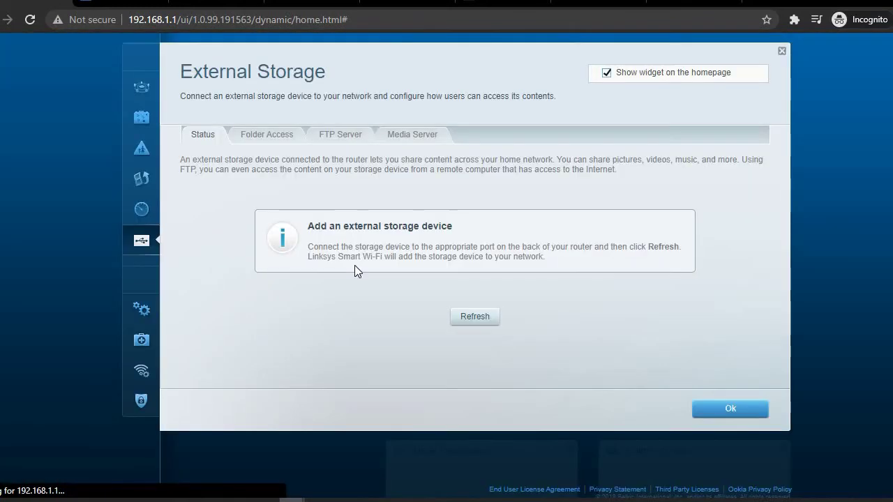
Step: Review the router's basic Connectivity settings, including Wi-Fi, router password, firmware update and time zone
{"action": "left_click", "coordinate": [143, 311]}
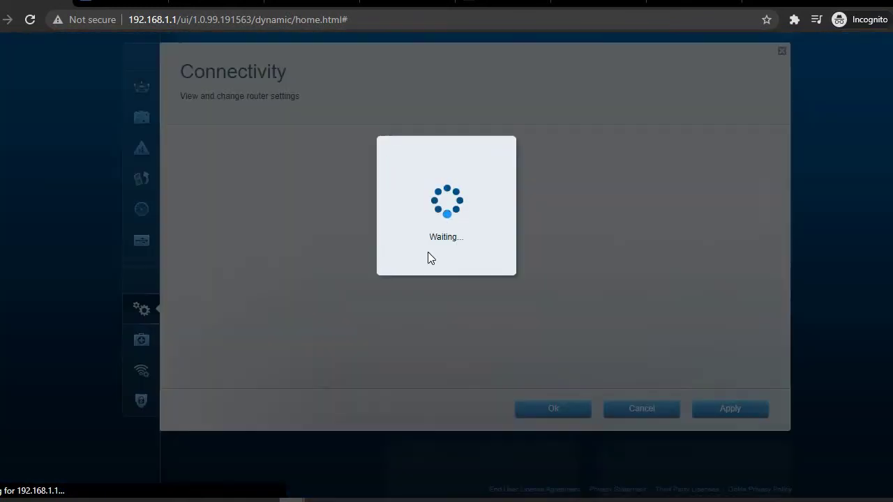
{"action": "scroll", "coordinate": [310, 223], "scroll_direction": "down", "scroll_amount": 1}
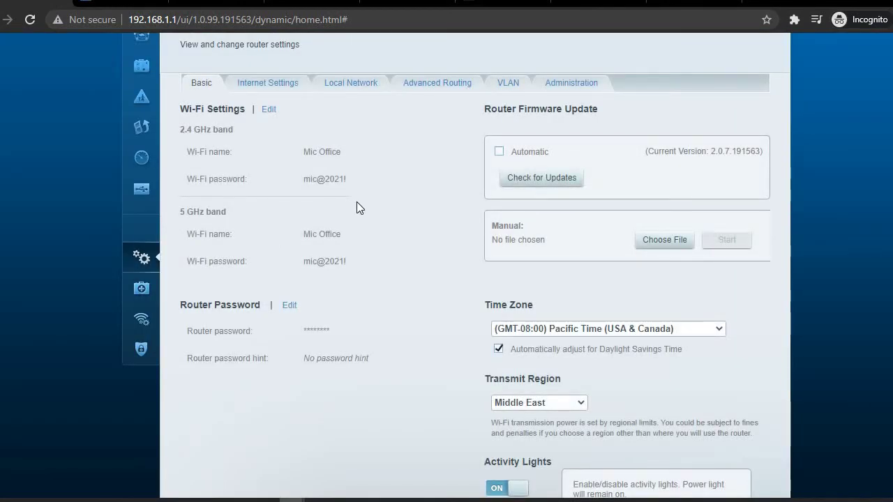
{"action": "scroll", "coordinate": [357, 202], "scroll_direction": "down", "scroll_amount": 2}
Step: Open Troubleshooting and examine the IPv4 and IPv6 address tables of the connected devices
{"action": "left_click", "coordinate": [142, 204]}
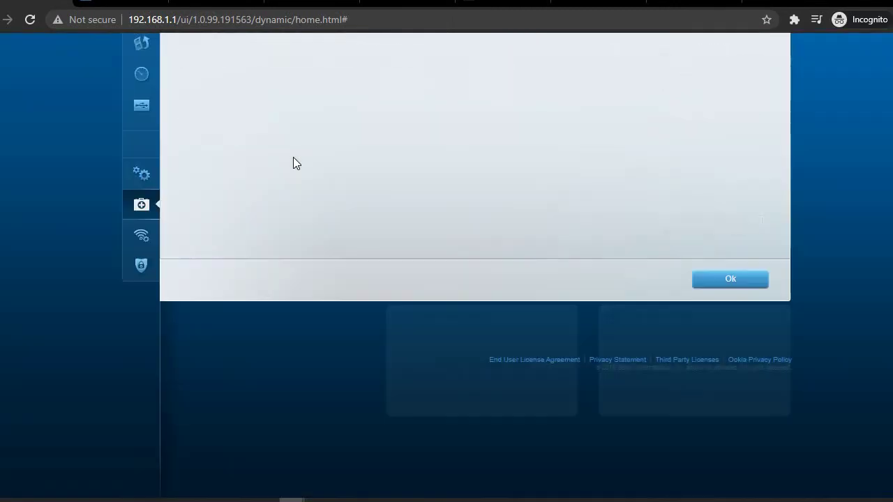
{"action": "scroll", "coordinate": [294, 157], "scroll_direction": "down", "scroll_amount": 3}
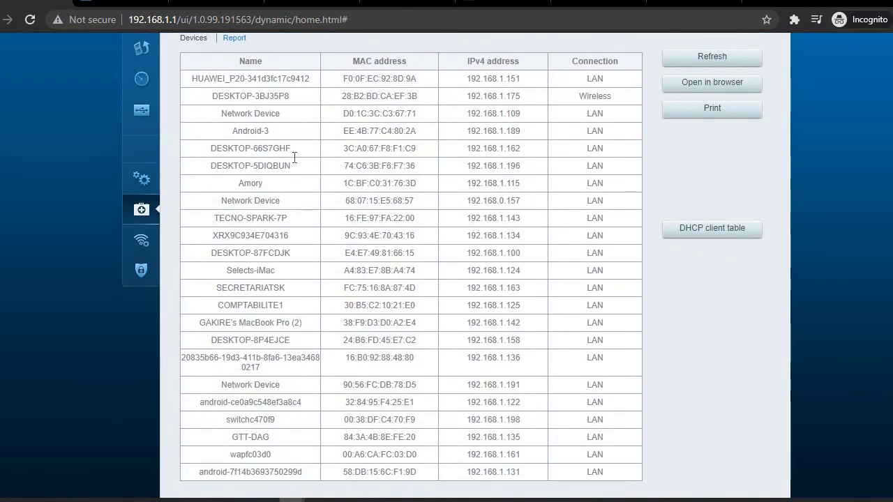
{"action": "scroll", "coordinate": [294, 158], "scroll_direction": "down", "scroll_amount": 3}
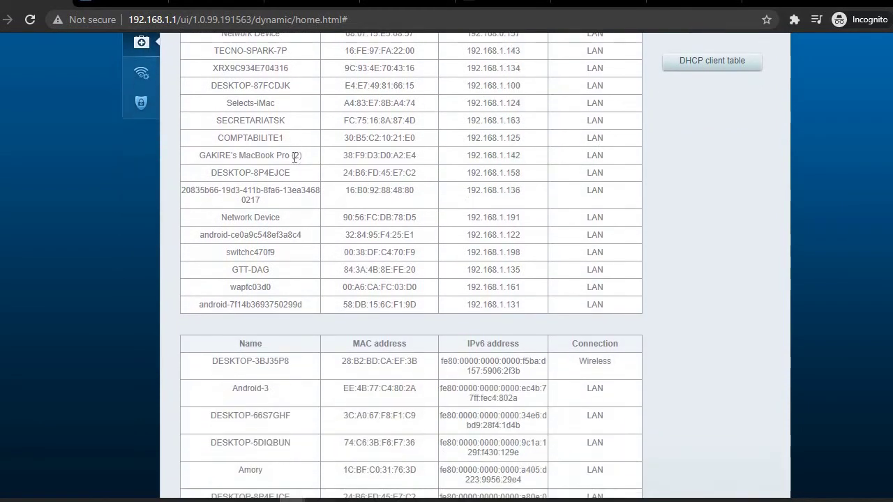
{"action": "scroll", "coordinate": [295, 157], "scroll_direction": "down", "scroll_amount": 3}
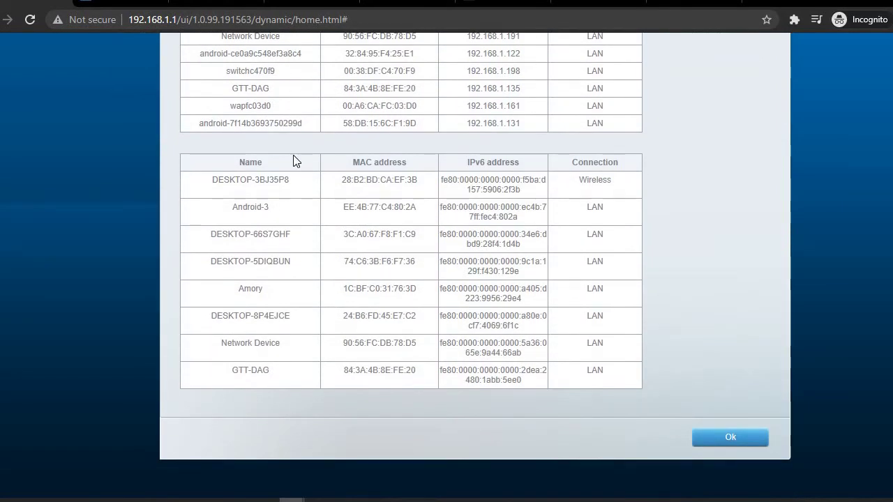
{"action": "scroll", "coordinate": [295, 160], "scroll_direction": "up", "scroll_amount": 3}
{"action": "left_click_drag", "start_coordinate": [282, 160], "coordinate": [265, 160]}
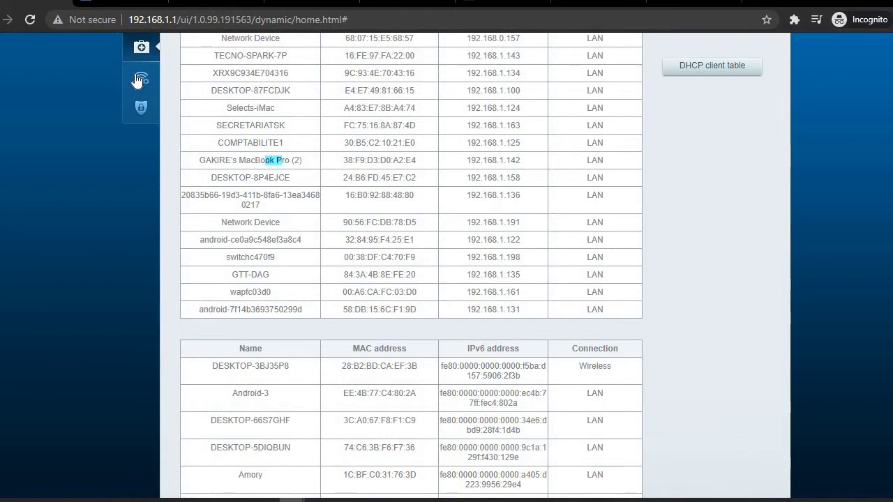
Step: Open Wi-Fi Settings and review the network name, password and security mode options of the 2.4 GHz and 5 GHz bands
{"action": "left_click", "coordinate": [139, 81]}
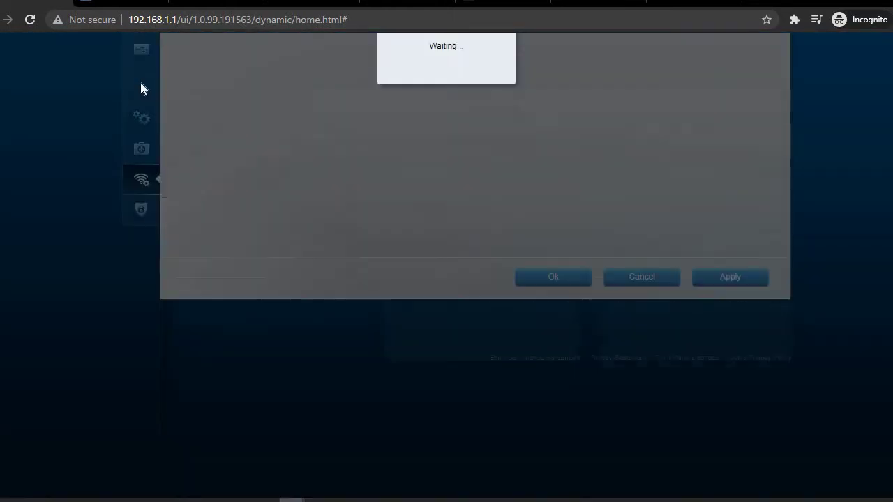
{"action": "scroll", "coordinate": [154, 144], "scroll_direction": "up", "scroll_amount": 4}
{"action": "scroll", "coordinate": [153, 144], "scroll_direction": "down", "scroll_amount": 2}
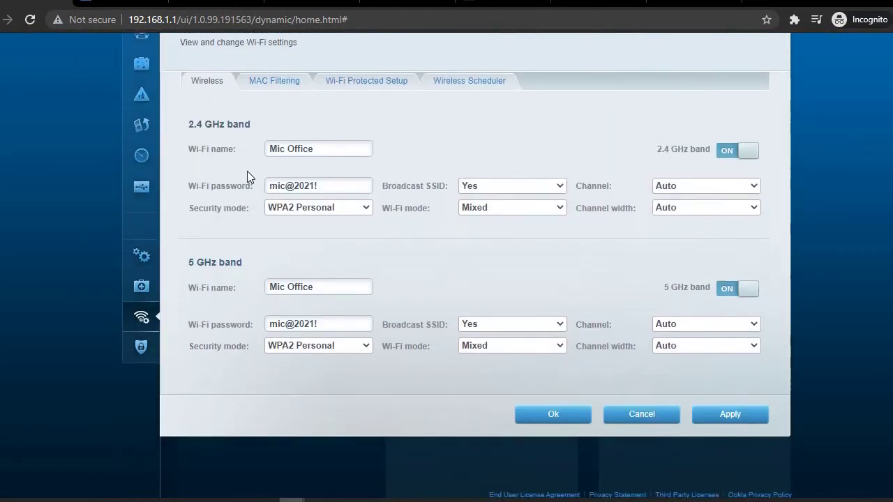
{"action": "left_click_drag", "start_coordinate": [325, 147], "coordinate": [259, 150]}
{"action": "left_click", "coordinate": [325, 184]}
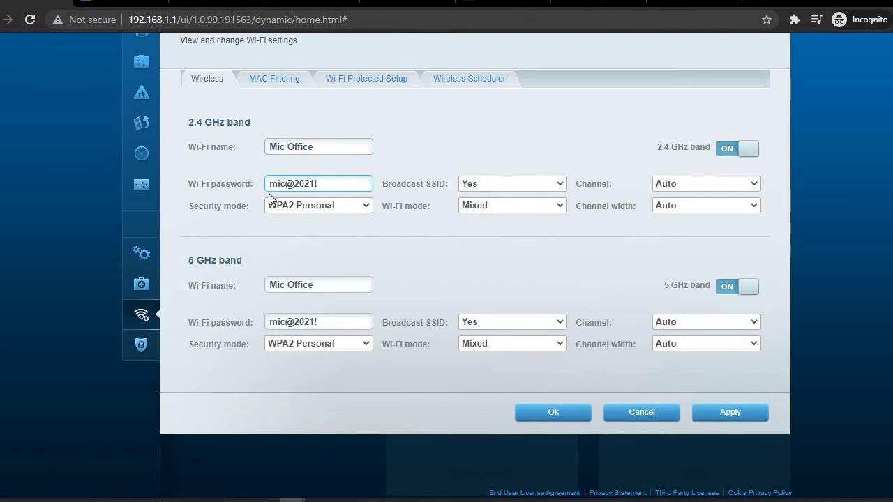
{"action": "left_click_drag", "start_coordinate": [269, 189], "coordinate": [317, 201]}
{"action": "left_click", "coordinate": [318, 205]}
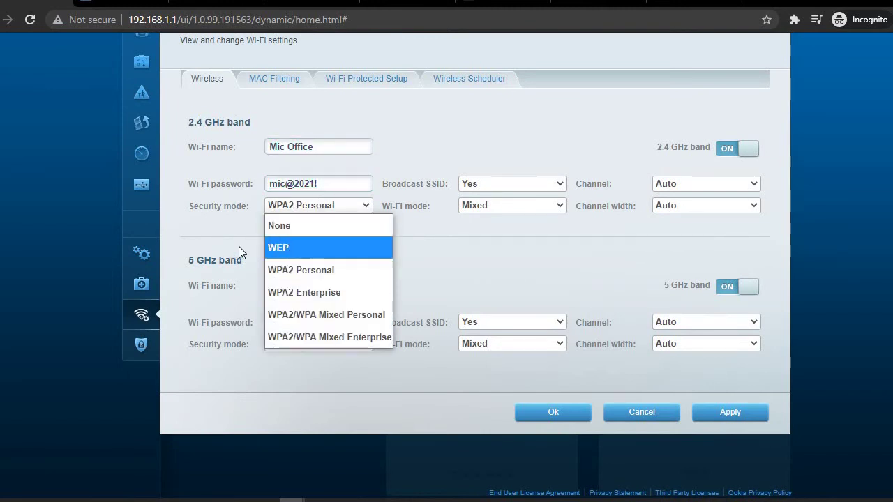
{"action": "left_click", "coordinate": [301, 270]}
{"action": "left_click_drag", "start_coordinate": [317, 286], "coordinate": [233, 279]}
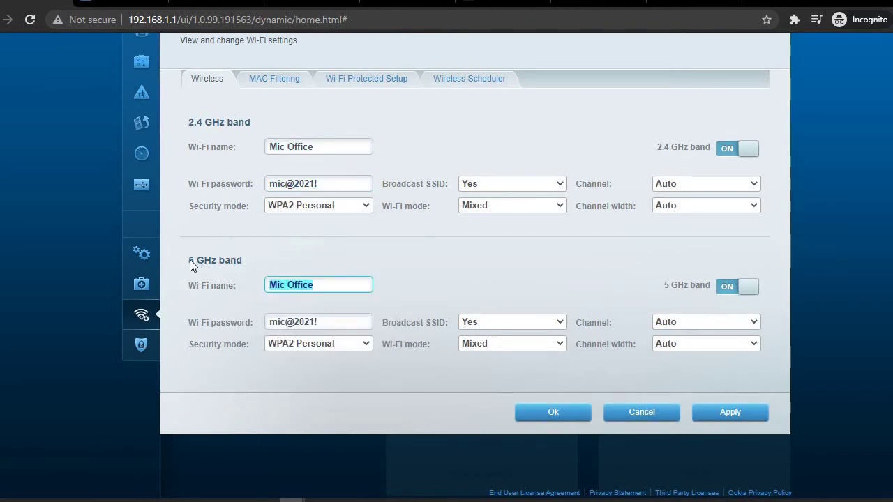
{"action": "left_click", "coordinate": [218, 259]}
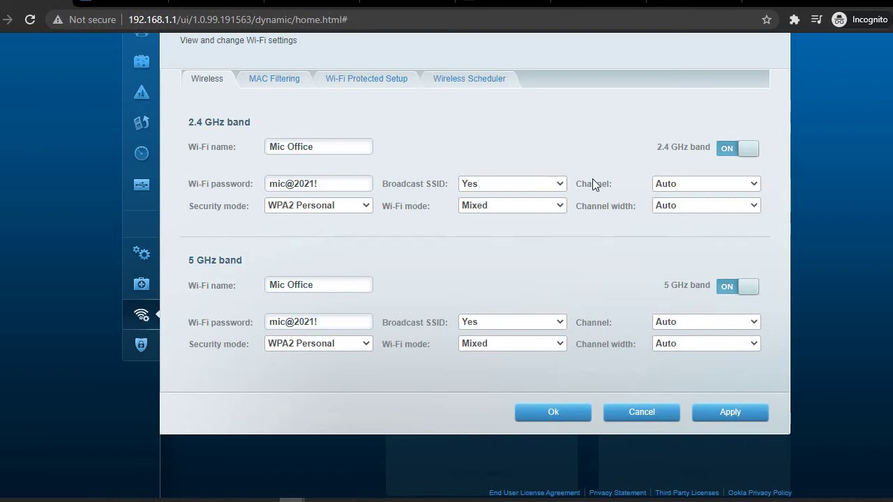
Step: Look through the MAC Filtering, Wi-Fi Protected Setup and Wireless Scheduler settings
{"action": "left_click", "coordinate": [280, 86]}
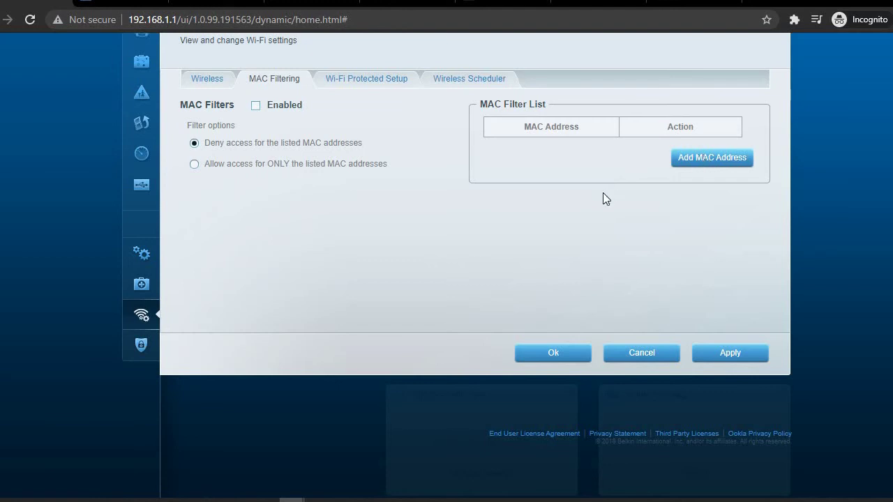
{"action": "left_click", "coordinate": [372, 82]}
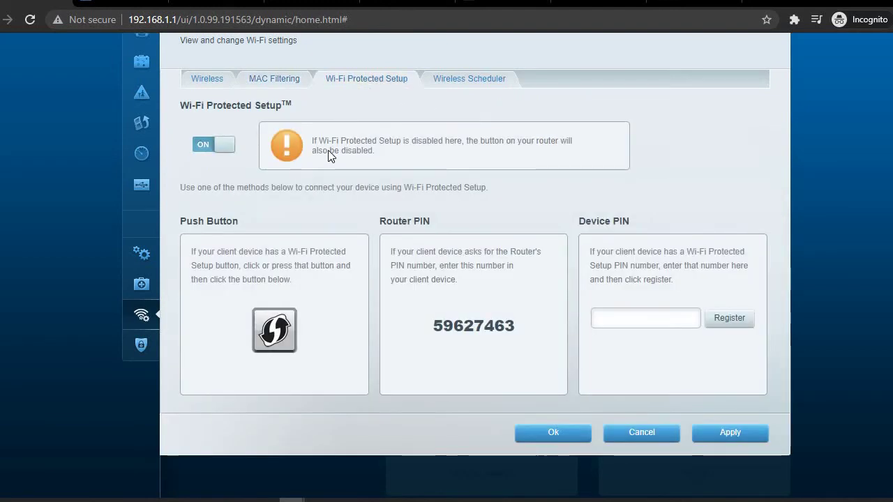
{"action": "left_click", "coordinate": [265, 82]}
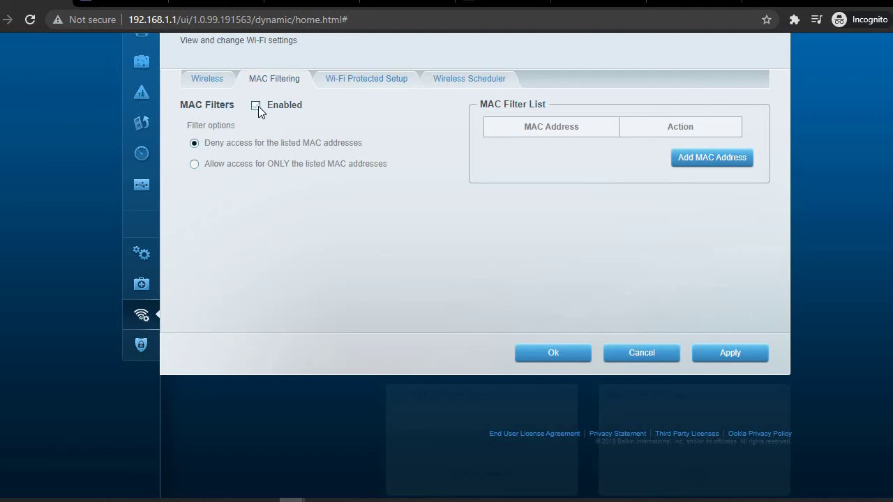
{"action": "left_click", "coordinate": [443, 81]}
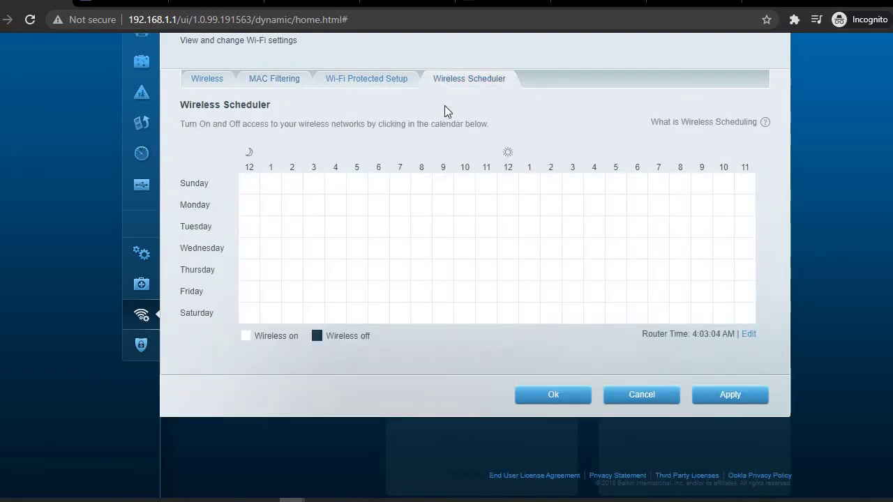
Step: Switch parental controls off, save the change, and reopen the Parental Controls page to check the setting
{"action": "left_click", "coordinate": [137, 97]}
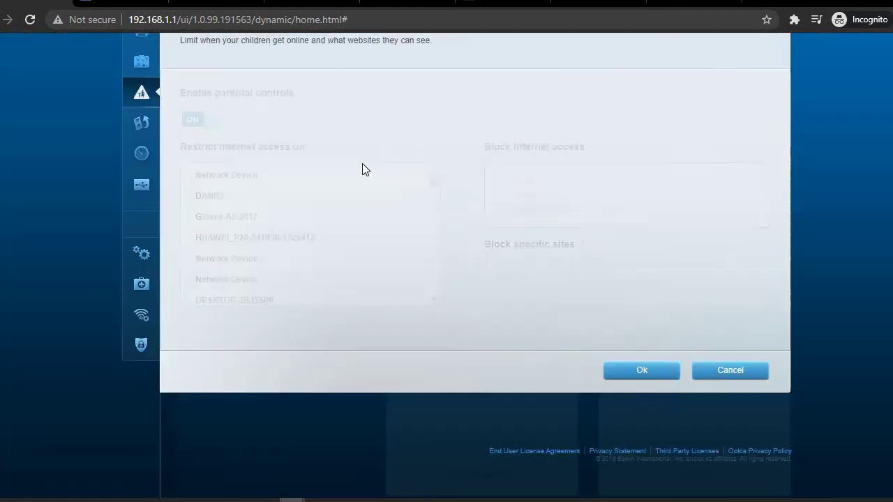
{"action": "scroll", "coordinate": [210, 244], "scroll_direction": "up", "scroll_amount": 3}
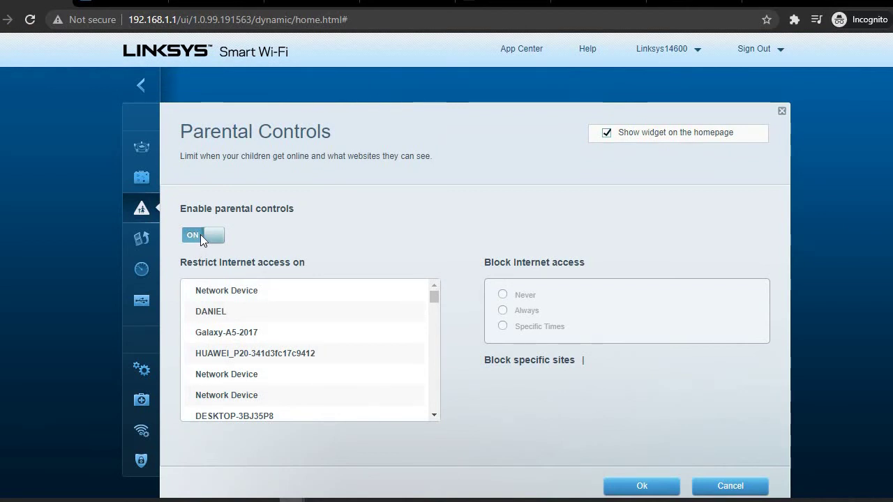
{"action": "left_click", "coordinate": [200, 234]}
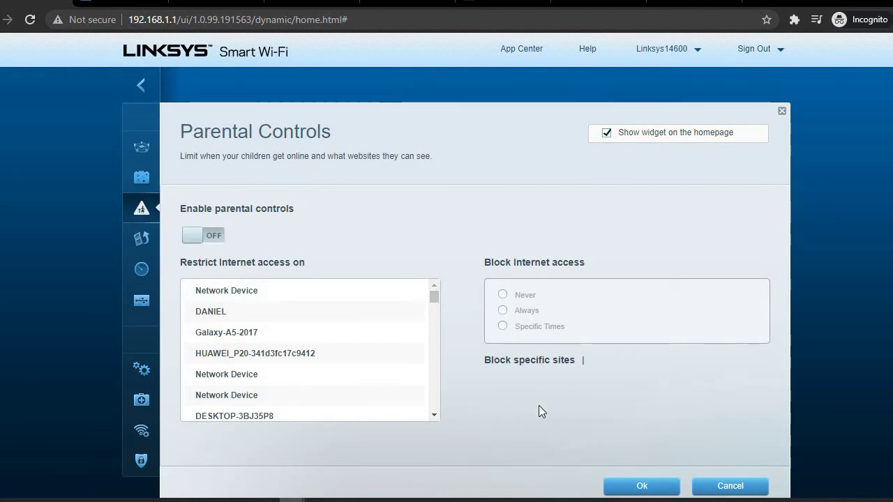
{"action": "left_click", "coordinate": [618, 487]}
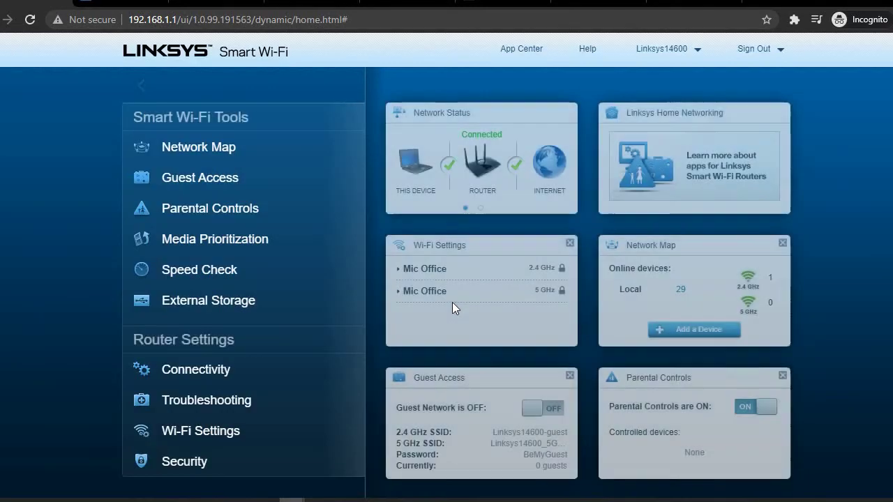
{"action": "left_click", "coordinate": [199, 208]}
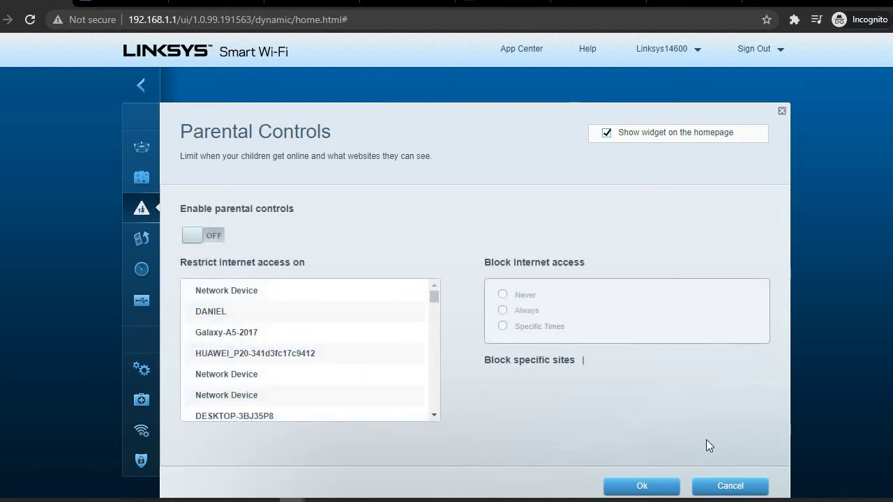
{"action": "left_click", "coordinate": [713, 487]}
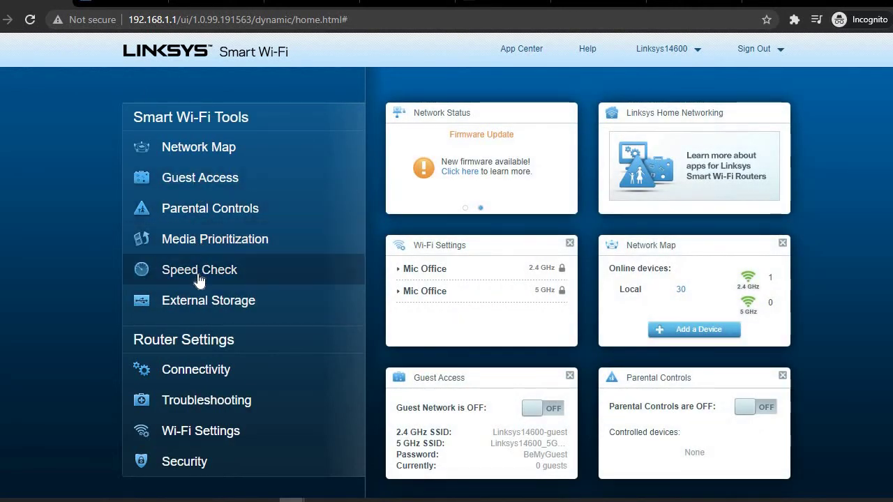
Step: Reveal the 2.4 GHz network's password on the home page, and open Add a Device to examine the device types and network map
{"action": "left_click", "coordinate": [413, 273]}
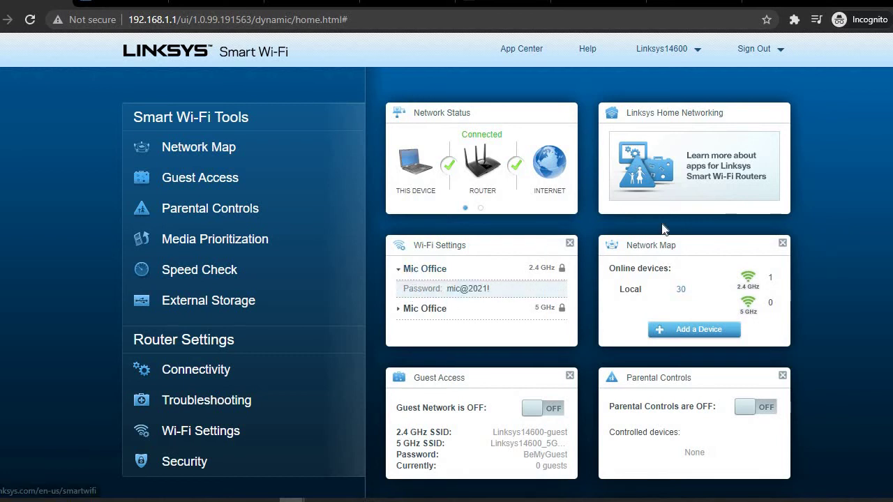
{"action": "scroll", "coordinate": [616, 223], "scroll_direction": "down", "scroll_amount": 2}
{"action": "left_click", "coordinate": [676, 178]}
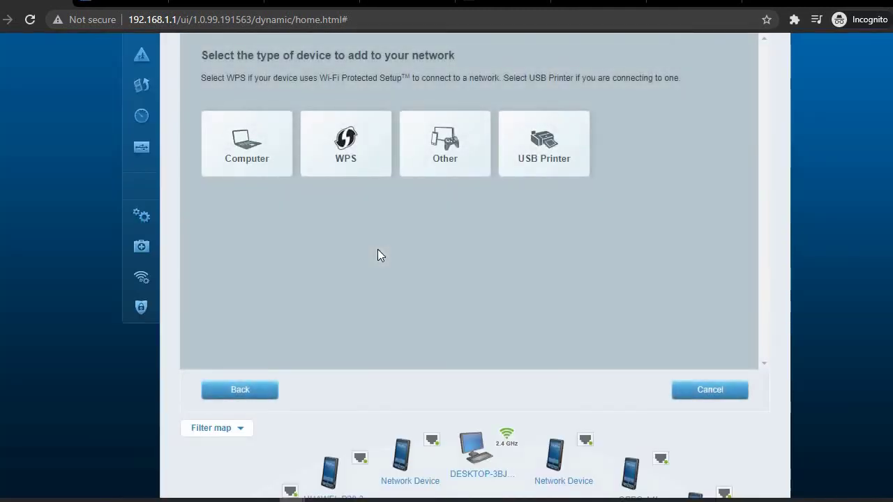
{"action": "scroll", "coordinate": [377, 249], "scroll_direction": "down", "scroll_amount": 1}
{"action": "scroll", "coordinate": [380, 255], "scroll_direction": "down", "scroll_amount": 1}
{"action": "scroll", "coordinate": [377, 249], "scroll_direction": "down", "scroll_amount": 4}
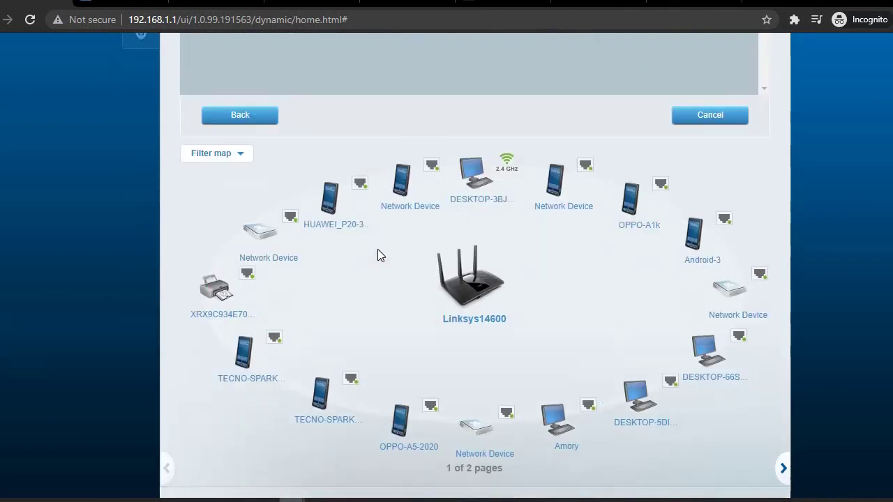
{"action": "scroll", "coordinate": [377, 249], "scroll_direction": "up", "scroll_amount": 6}
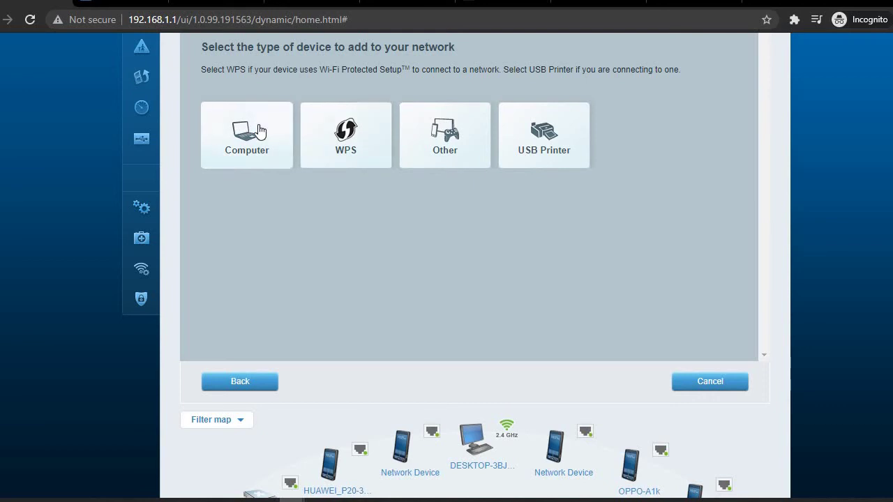
{"action": "scroll", "coordinate": [248, 130], "scroll_direction": "up", "scroll_amount": 3}
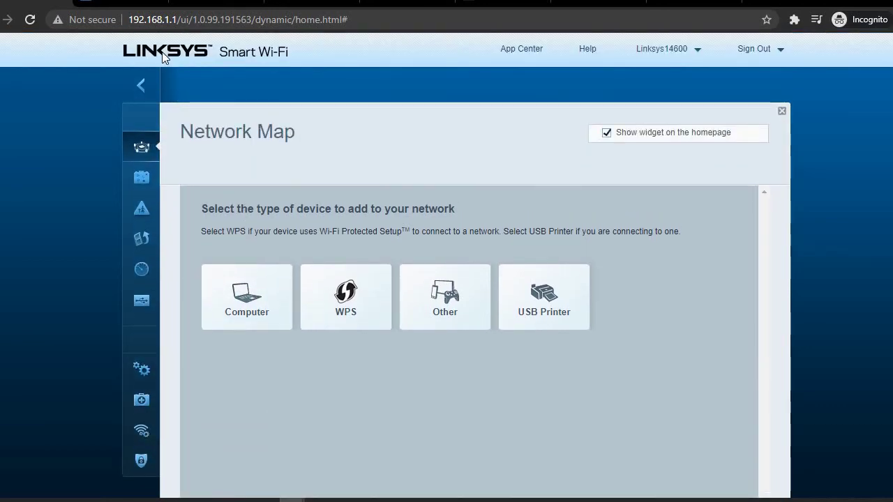
Step: Visit the App Center, close it, and revisit the Guest Access, Parental Controls, Media Prioritization, Speed Check and Wi-Fi Settings pages
{"action": "left_click", "coordinate": [511, 53]}
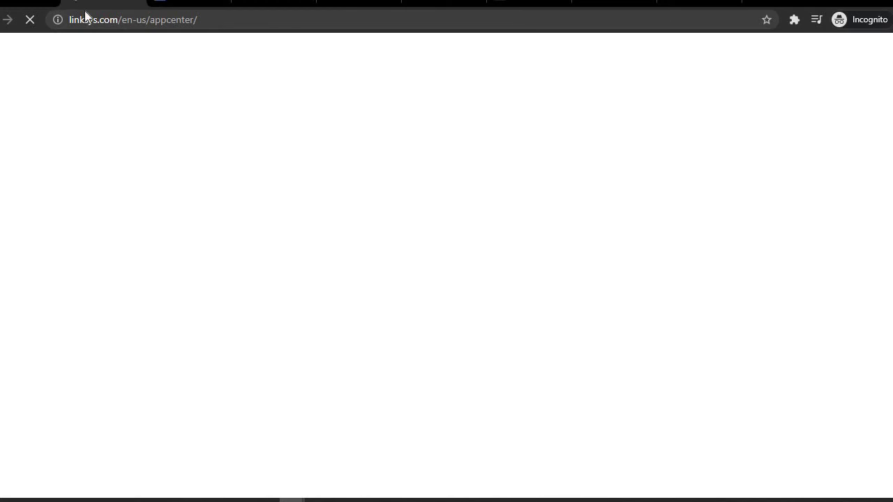
{"action": "key", "text": "ctrl+w"}
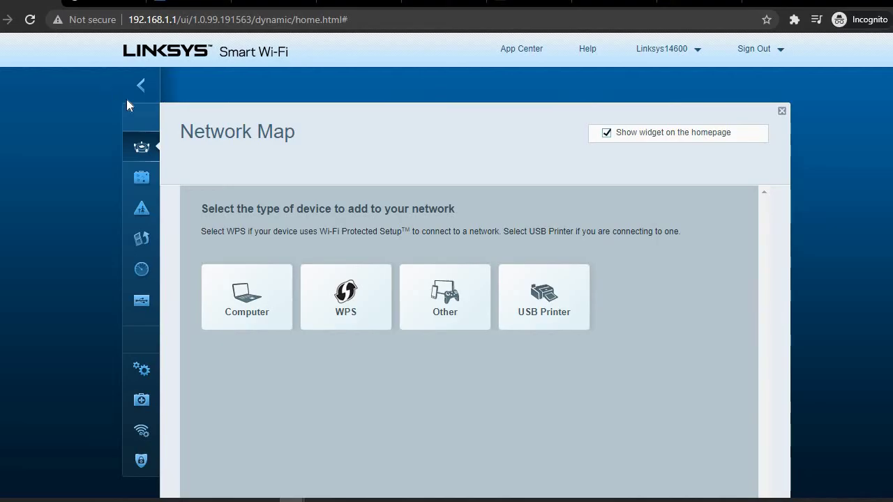
{"action": "left_click", "coordinate": [142, 177]}
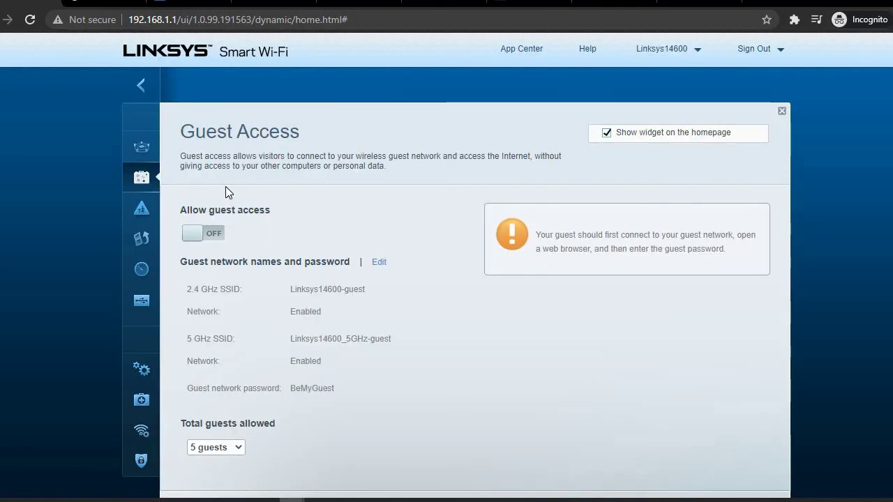
{"action": "scroll", "coordinate": [209, 199], "scroll_direction": "down", "scroll_amount": 1}
{"action": "left_click", "coordinate": [143, 166]}
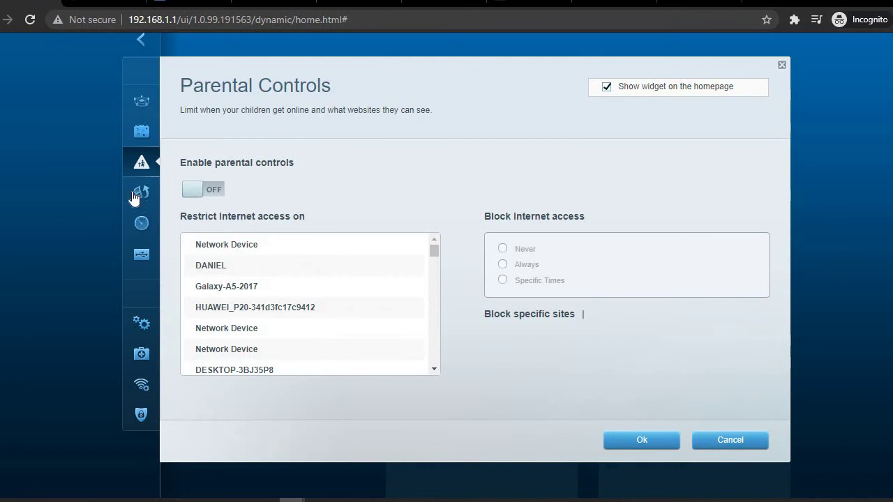
{"action": "left_click", "coordinate": [135, 197]}
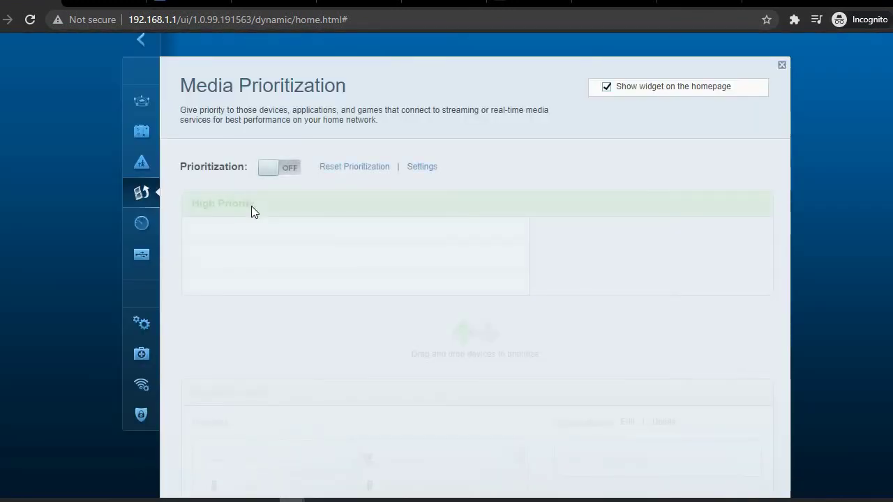
{"action": "left_click", "coordinate": [143, 225]}
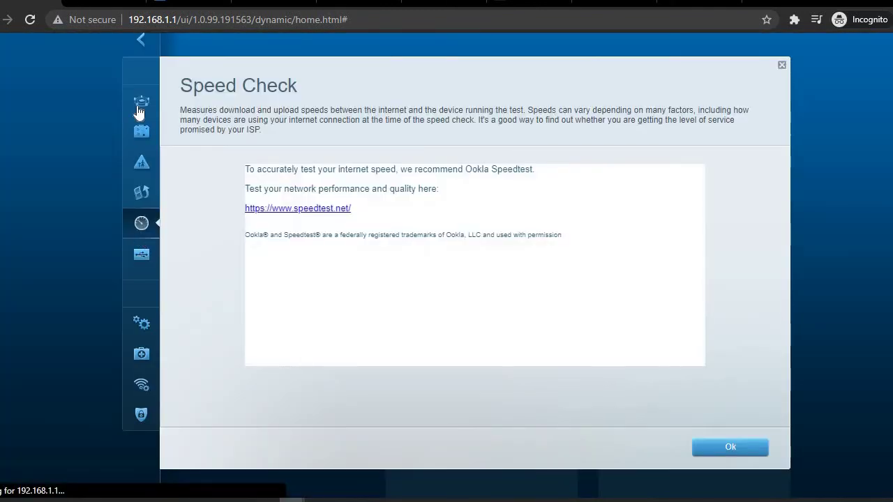
{"action": "scroll", "coordinate": [142, 112], "scroll_direction": "up", "scroll_amount": 1}
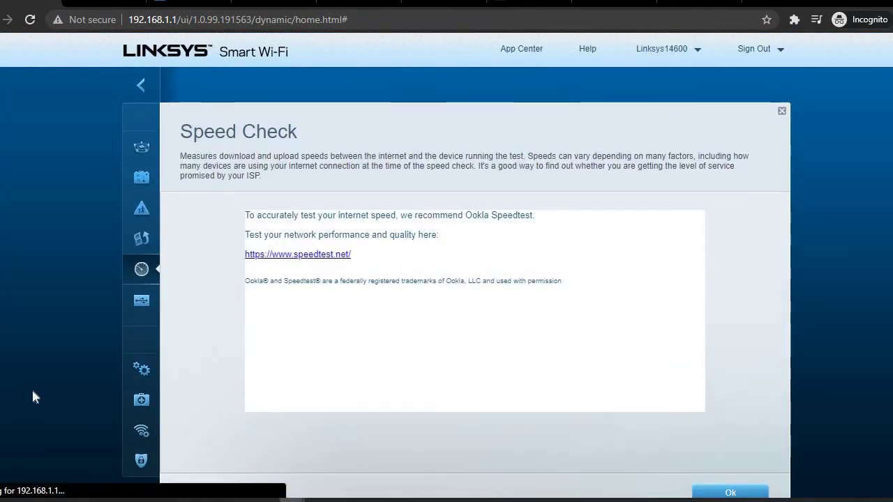
{"action": "left_click", "coordinate": [140, 433]}
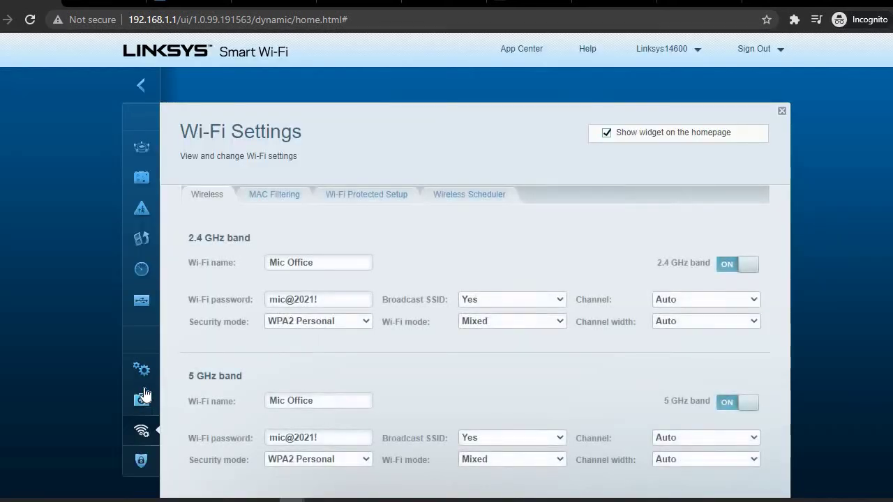
Step: Open the Internet Settings under Connectivity and bring up the editable fields of the IPv4 connection type
{"action": "left_click", "coordinate": [139, 370]}
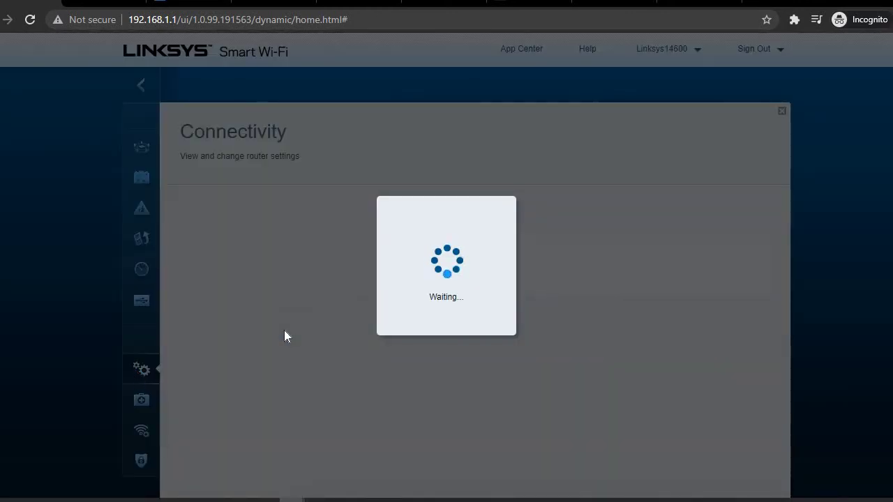
{"action": "scroll", "coordinate": [263, 134], "scroll_direction": "down", "scroll_amount": 1}
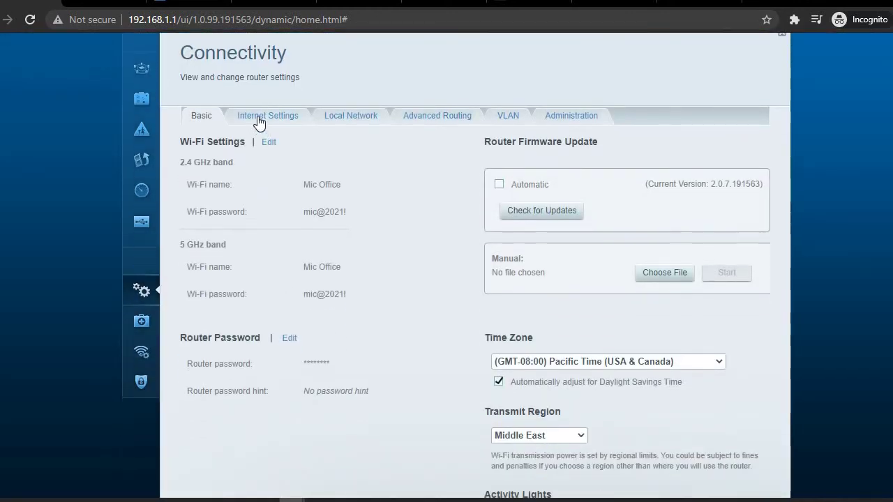
{"action": "left_click", "coordinate": [257, 123]}
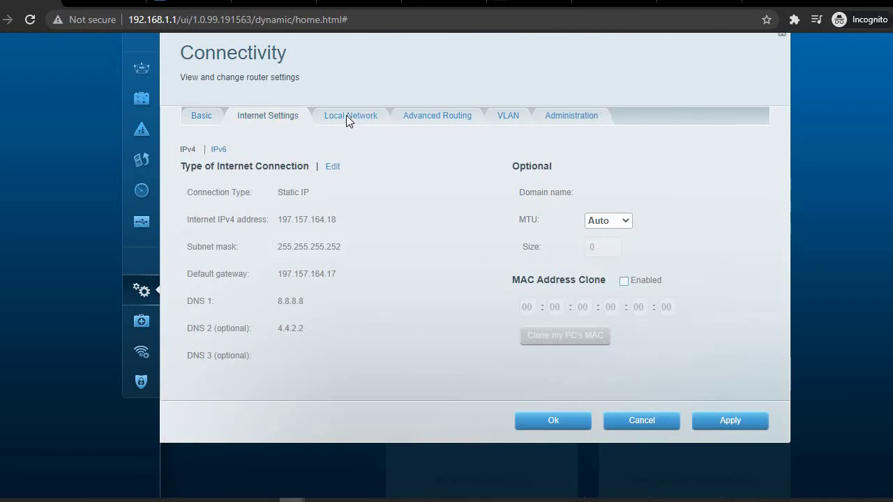
{"action": "right_click", "coordinate": [346, 116]}
{"action": "left_click", "coordinate": [301, 210]}
{"action": "left_click", "coordinate": [332, 166]}
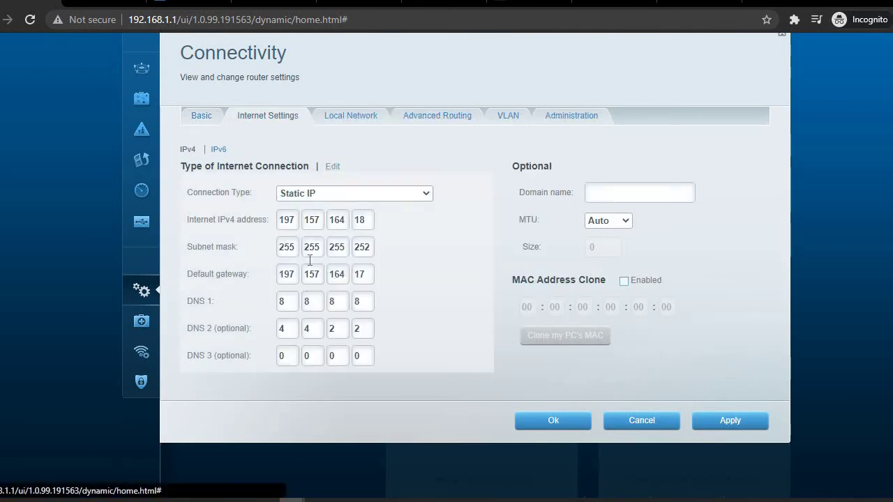
Step: Examine the Local Network, Advanced Routing, Administration, VLAN and Basic pages of the Connectivity settings
{"action": "left_click", "coordinate": [340, 120]}
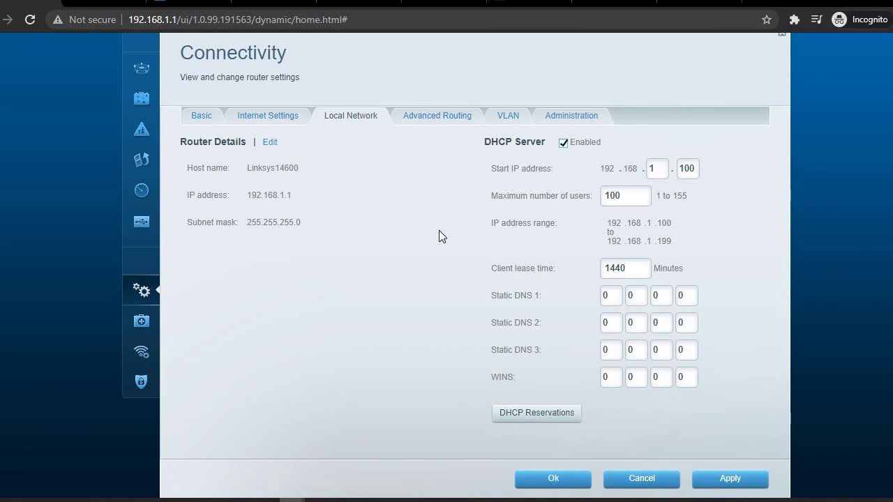
{"action": "left_click", "coordinate": [423, 118]}
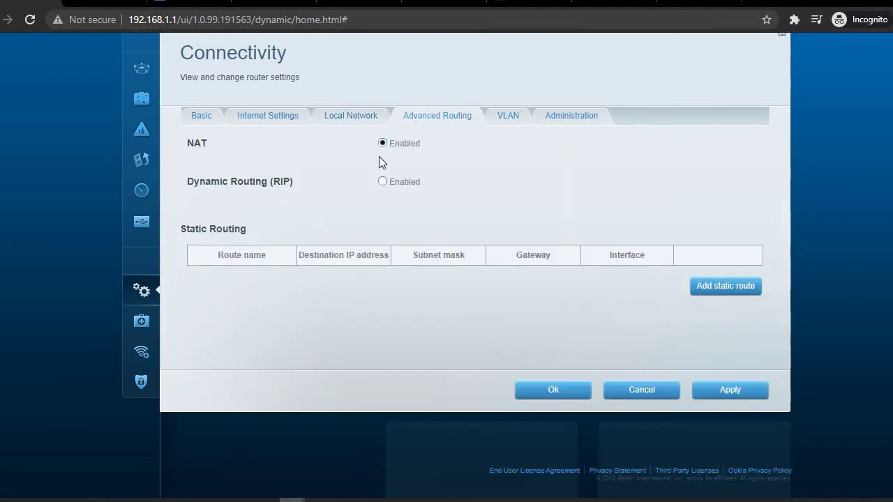
{"action": "left_click", "coordinate": [559, 122]}
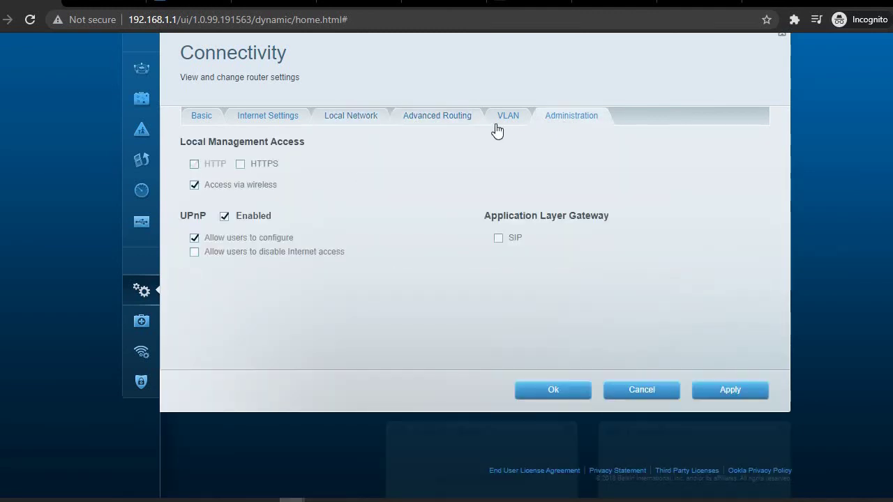
{"action": "left_click", "coordinate": [506, 119]}
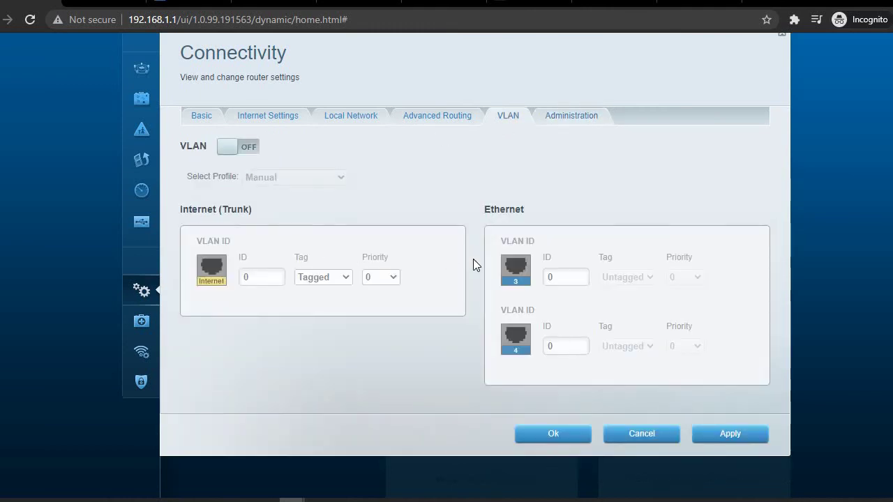
{"action": "left_click", "coordinate": [202, 117]}
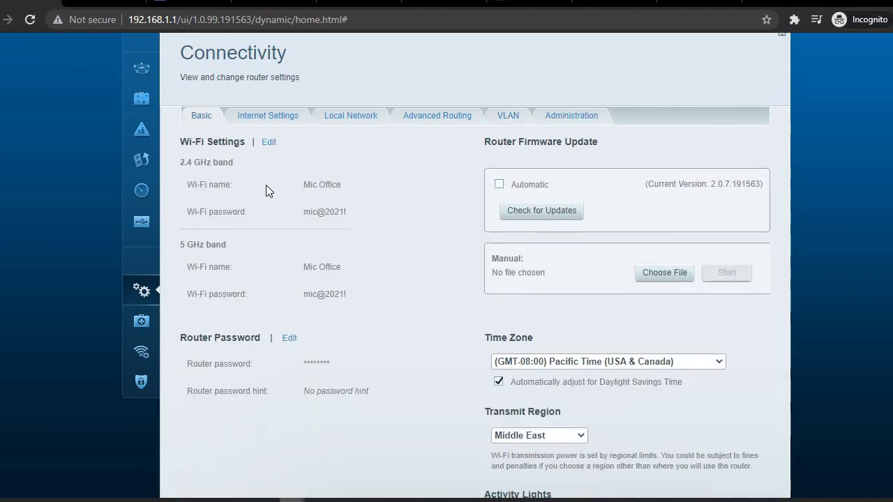
{"action": "scroll", "coordinate": [265, 185], "scroll_direction": "down", "scroll_amount": 1}
{"action": "scroll", "coordinate": [266, 185], "scroll_direction": "down", "scroll_amount": 3}
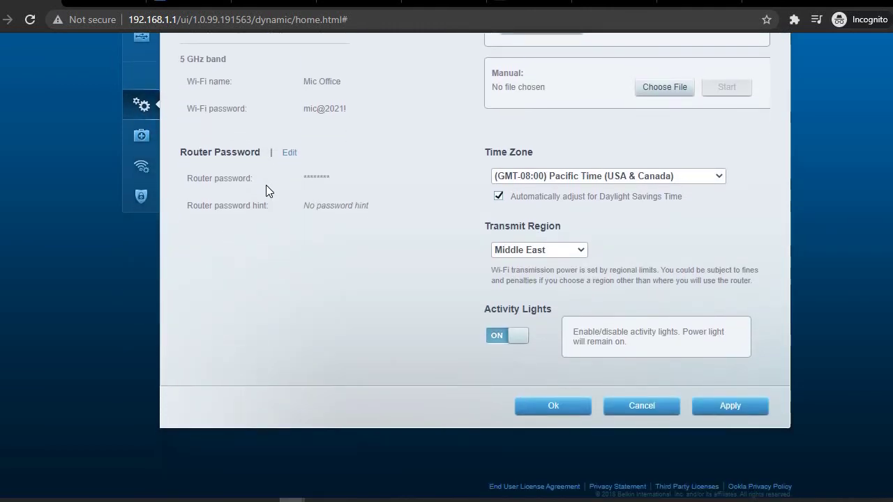
{"action": "scroll", "coordinate": [266, 185], "scroll_direction": "up", "scroll_amount": 2}
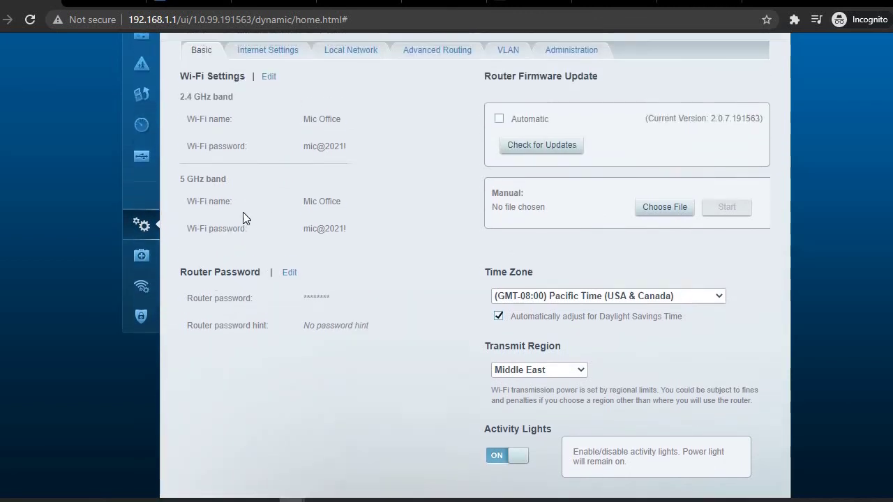
{"action": "scroll", "coordinate": [243, 212], "scroll_direction": "up", "scroll_amount": 3}
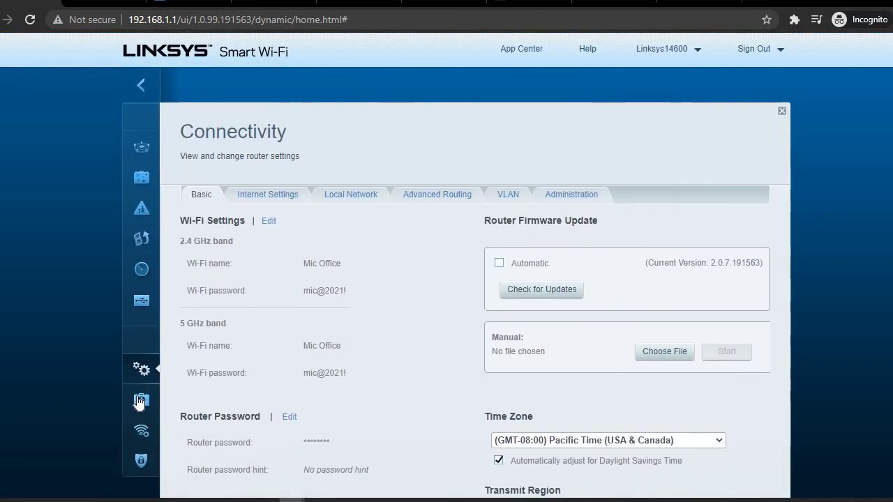
Step: Examine the Security settings: firewall, DMZ, and the single port and port range forwarding lists under Apps and Gaming
{"action": "left_click", "coordinate": [138, 461]}
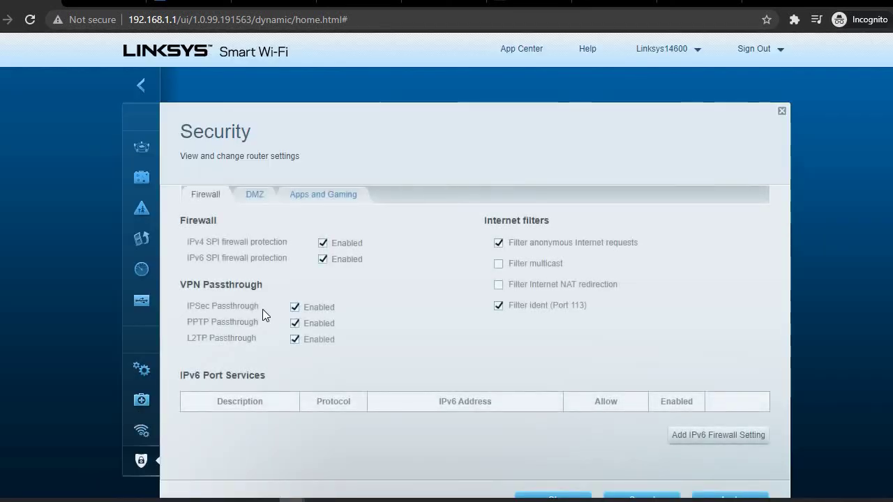
{"action": "scroll", "coordinate": [263, 311], "scroll_direction": "down", "scroll_amount": 1}
{"action": "scroll", "coordinate": [262, 309], "scroll_direction": "down", "scroll_amount": 2}
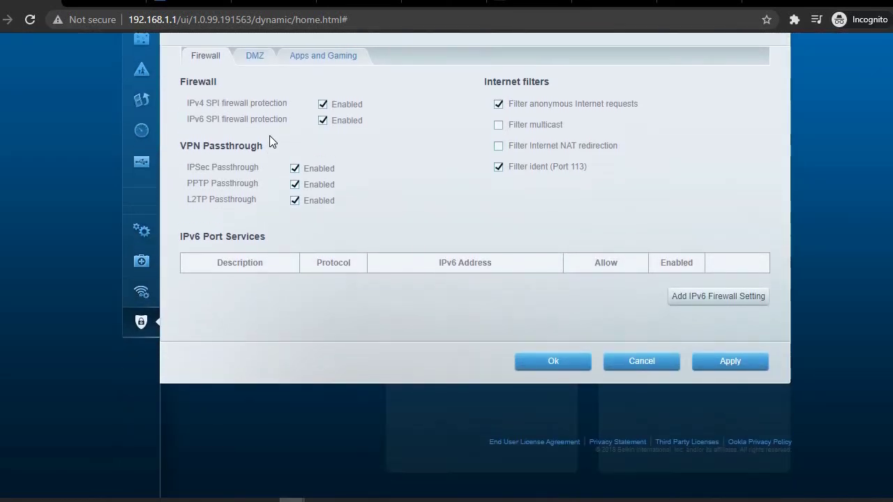
{"action": "scroll", "coordinate": [270, 136], "scroll_direction": "up", "scroll_amount": 3}
{"action": "left_click", "coordinate": [256, 196]}
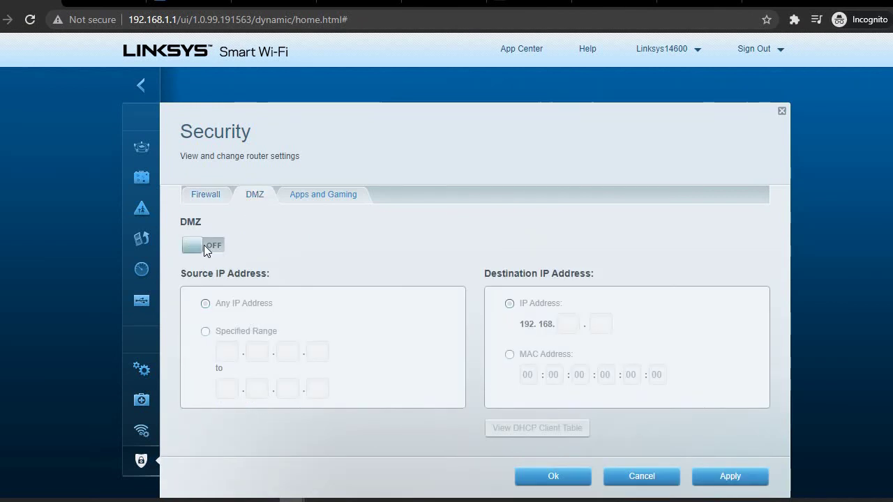
{"action": "left_click", "coordinate": [298, 196]}
{"action": "left_click", "coordinate": [254, 230]}
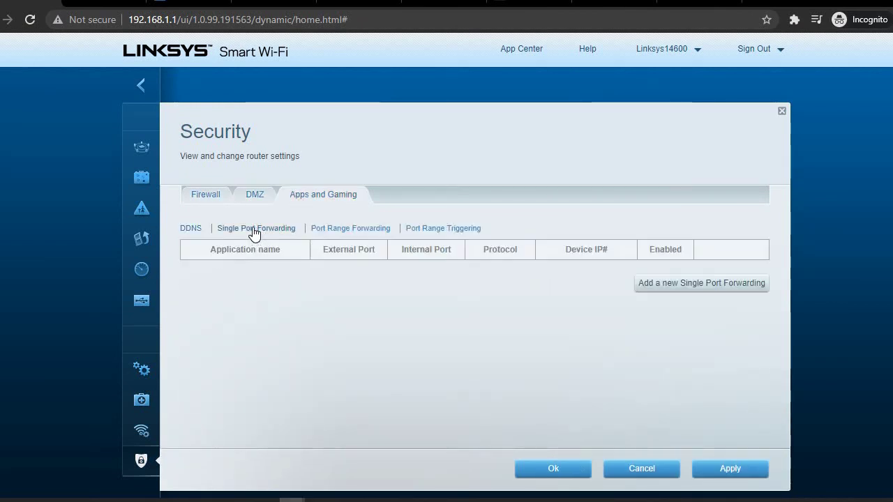
{"action": "left_click", "coordinate": [351, 231]}
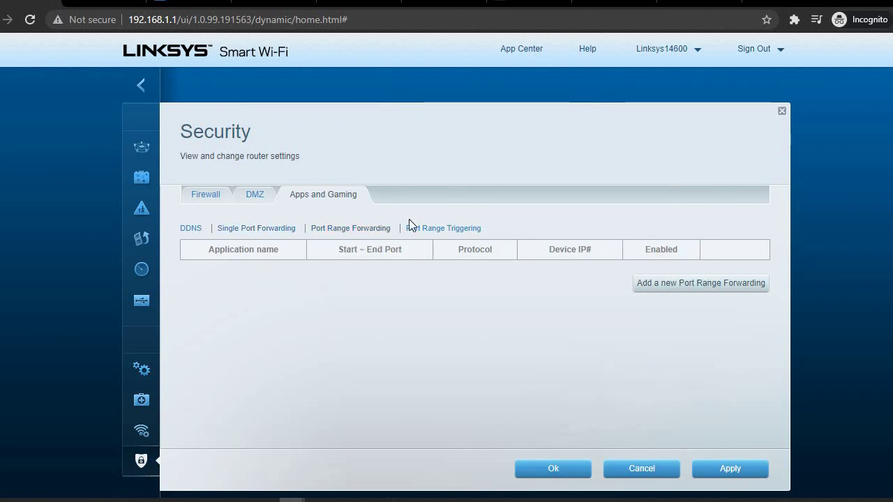
Step: Return to the basic Connectivity settings, open the form for creating a new router password, and close it without entering anything
{"action": "left_click", "coordinate": [140, 369]}
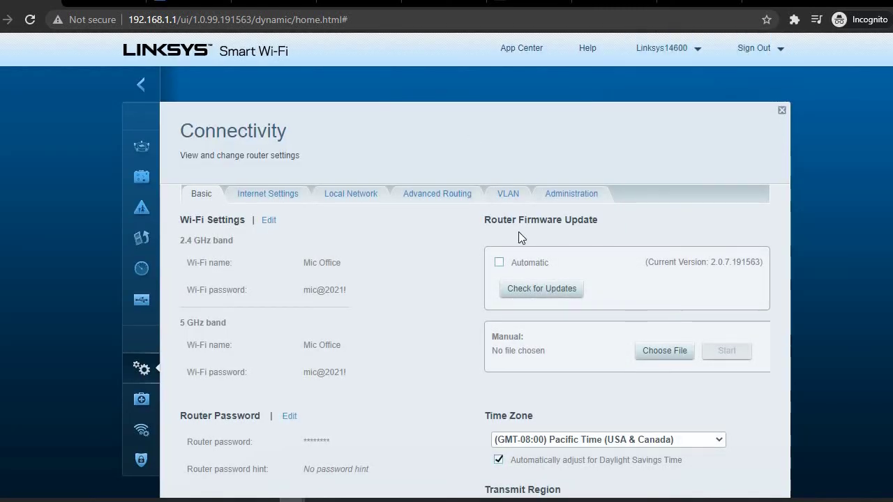
{"action": "scroll", "coordinate": [519, 232], "scroll_direction": "down", "scroll_amount": 3}
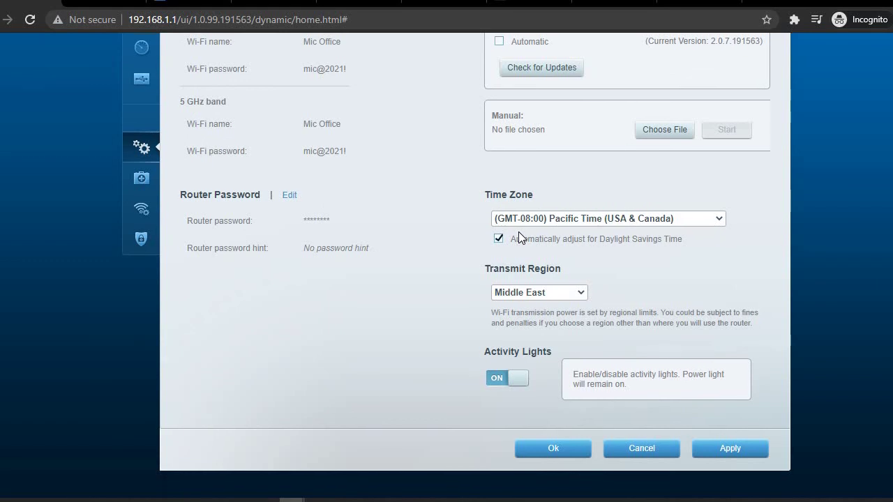
{"action": "scroll", "coordinate": [519, 232], "scroll_direction": "up", "scroll_amount": 1}
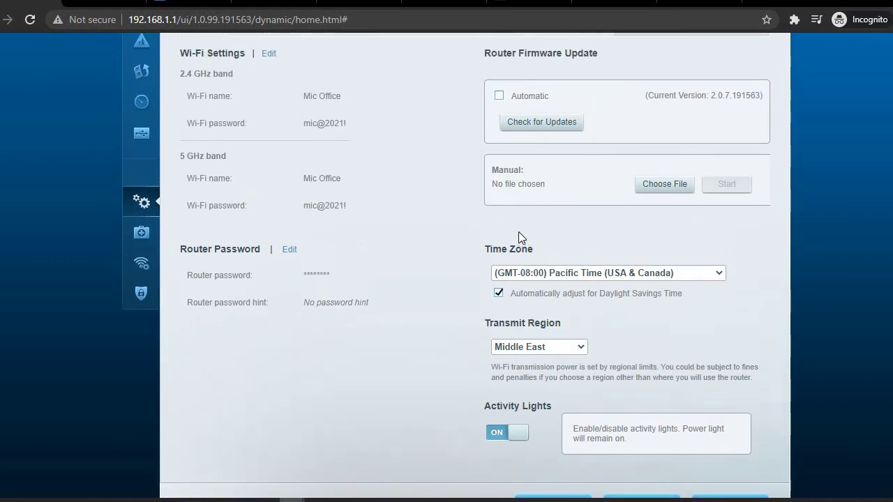
{"action": "left_click", "coordinate": [288, 249]}
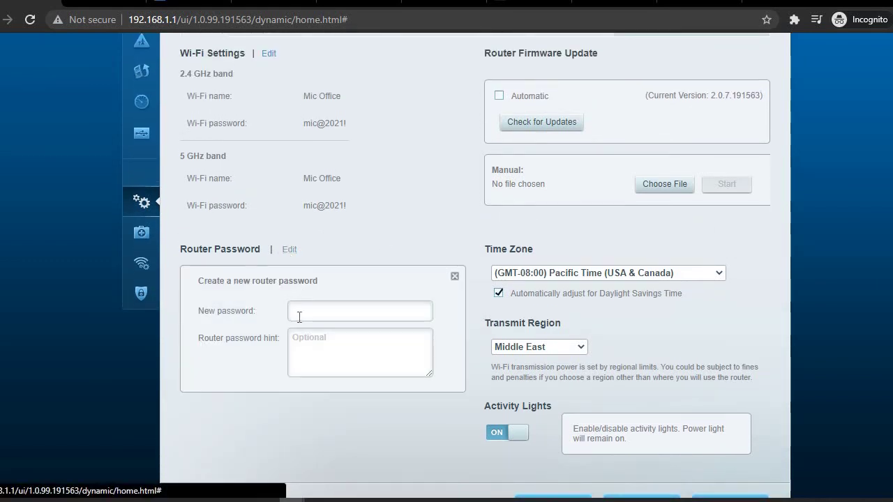
{"action": "left_click", "coordinate": [454, 277]}
{"action": "scroll", "coordinate": [454, 275], "scroll_direction": "down", "scroll_amount": 1}
{"action": "scroll", "coordinate": [453, 279], "scroll_direction": "up", "scroll_amount": 3}
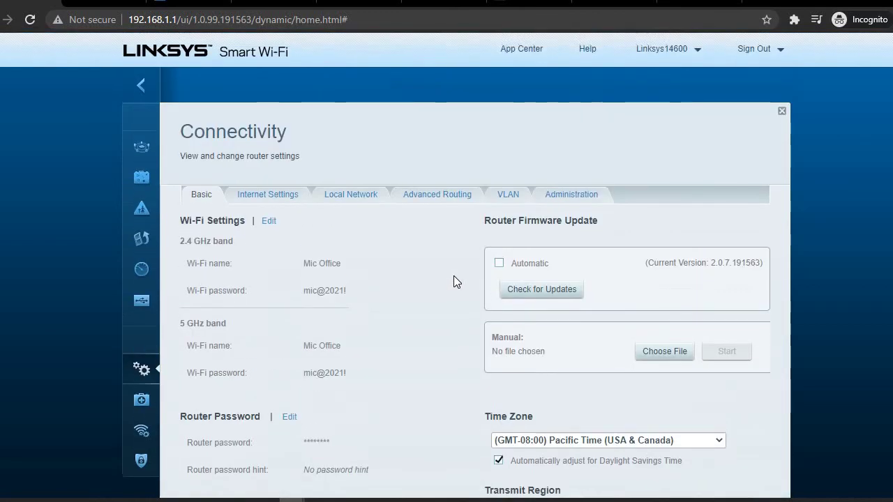